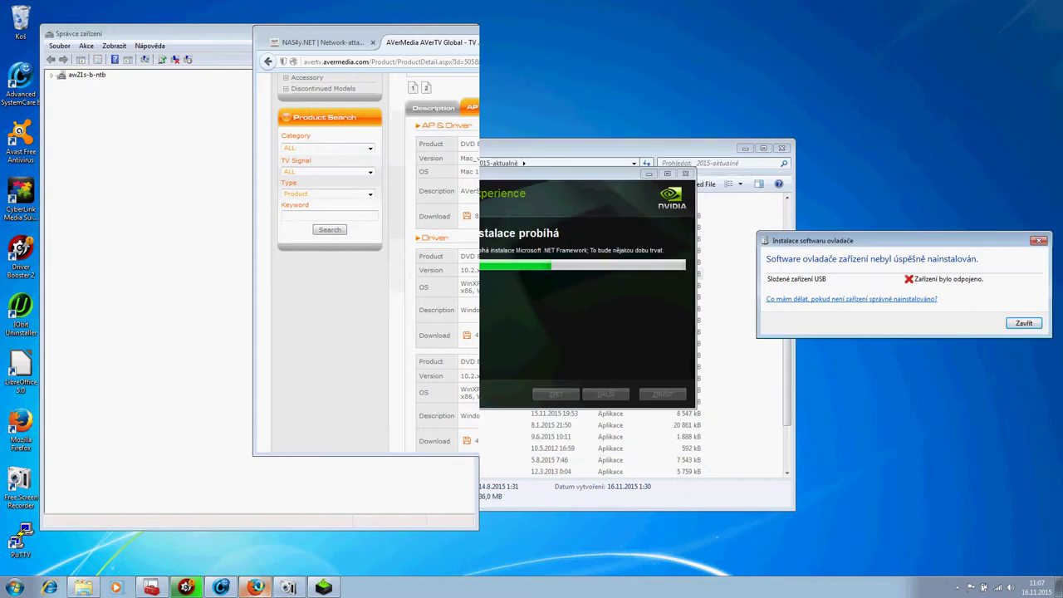
Open the downloaded C039_Driver_10.2.x.103_150820 archive from Firefox after checking on the NVIDIA installer.
{"action": "left_click", "coordinate": [256, 587]}
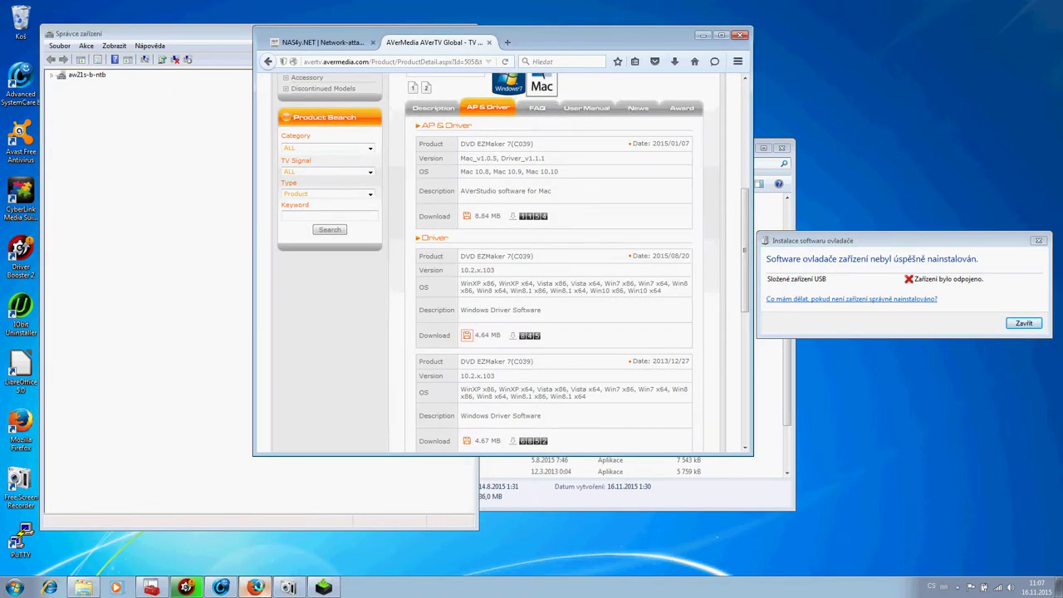
{"action": "left_click", "coordinate": [325, 587]}
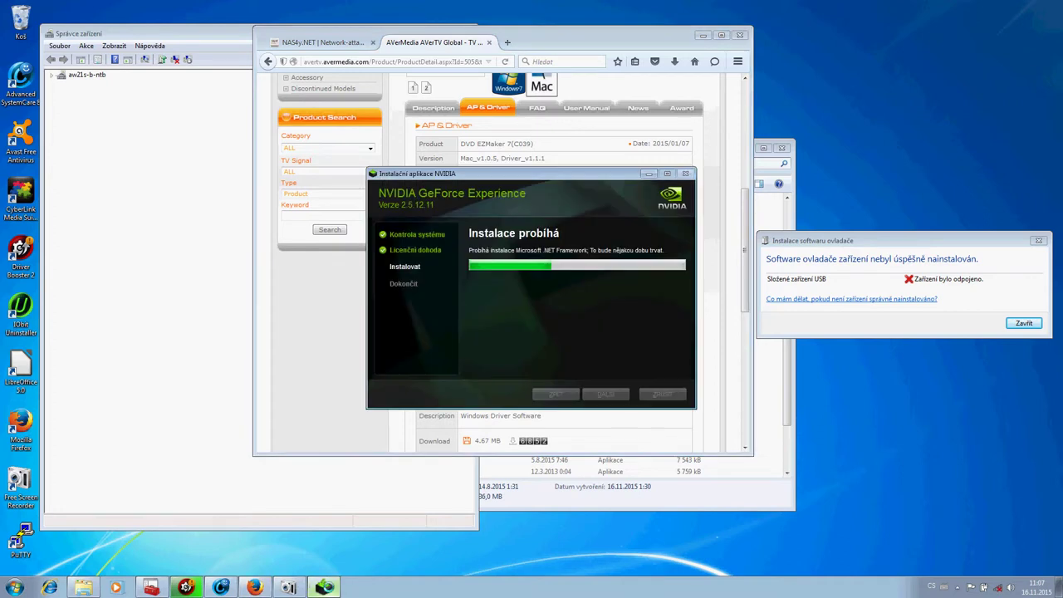
{"action": "left_click", "coordinate": [674, 66]}
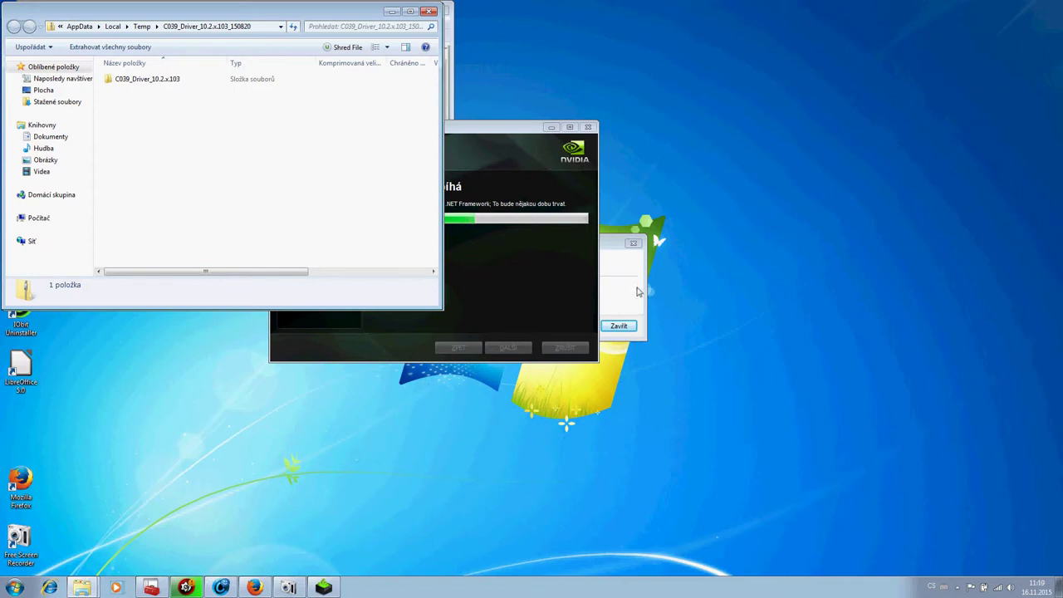
Extract all files of the driver archive into the suggested C039_Driver_10.2.x.103_150820 folder in Documents.
{"action": "double_click", "coordinate": [148, 79]}
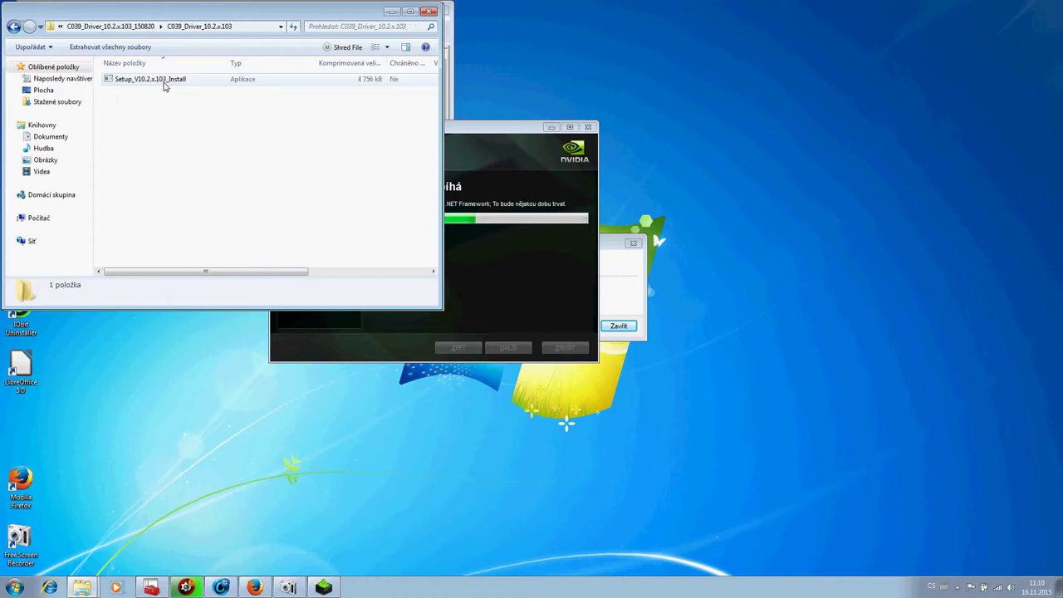
{"action": "double_click", "coordinate": [164, 80]}
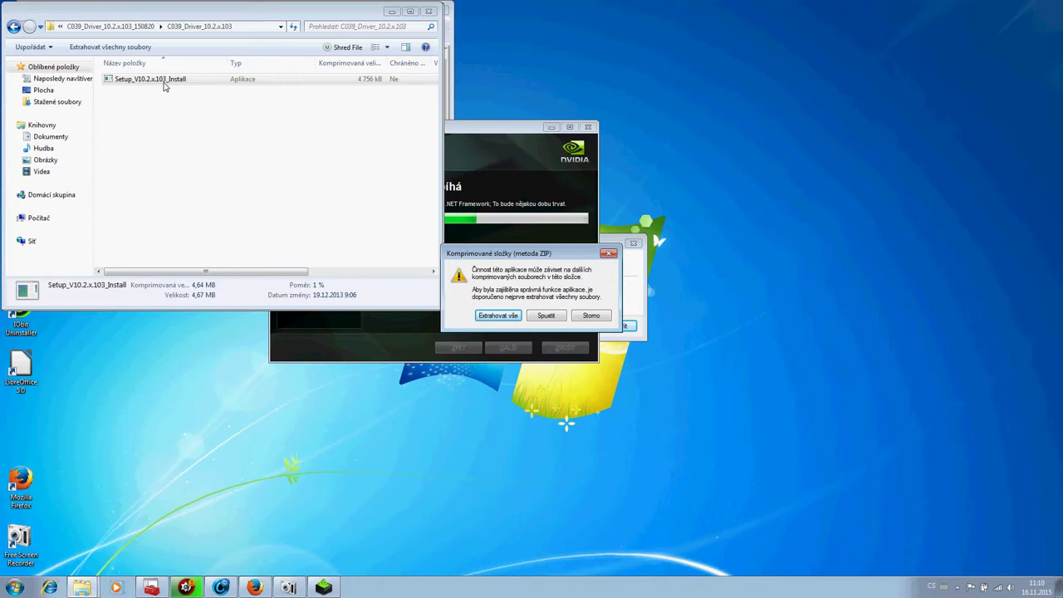
{"action": "left_click", "coordinate": [489, 319]}
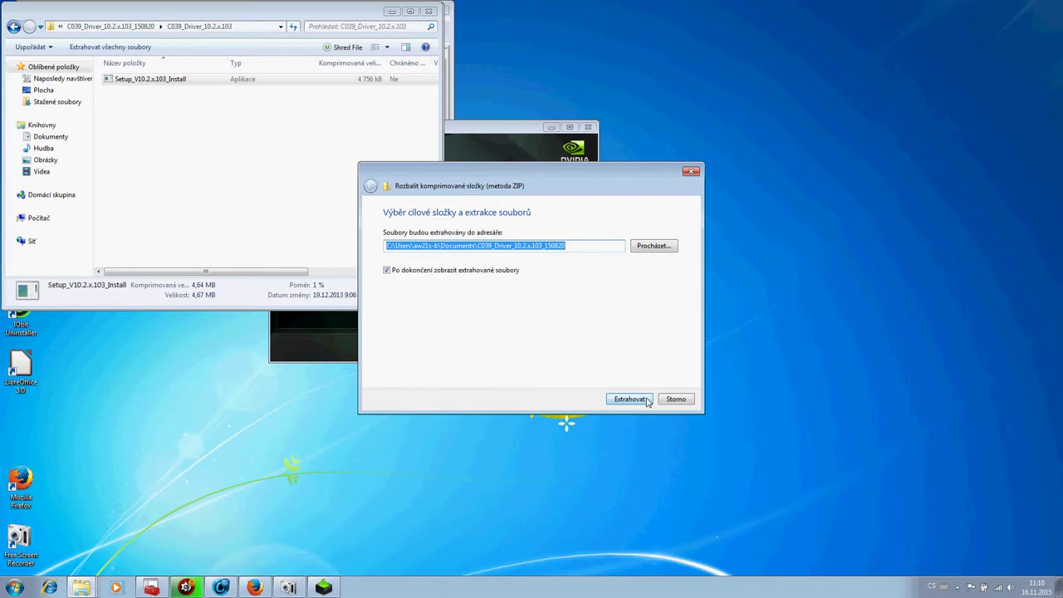
{"action": "left_click", "coordinate": [635, 404]}
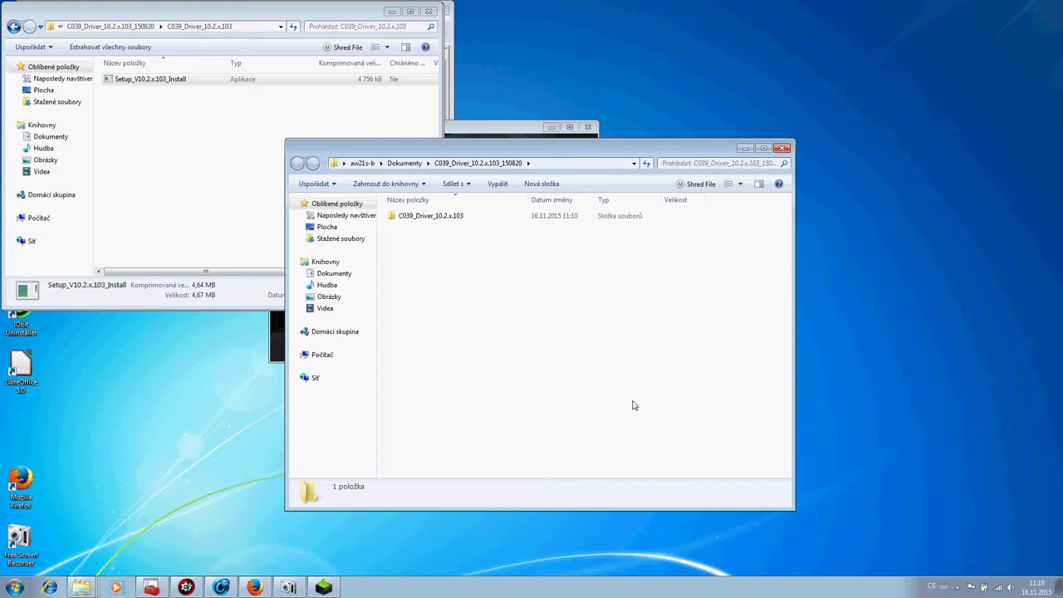
Run Setup_V10.2.x.103_Install from the extracted C039_Driver_10.2.x.103 folder.
{"action": "left_click", "coordinate": [447, 218]}
{"action": "double_click", "coordinate": [446, 219]}
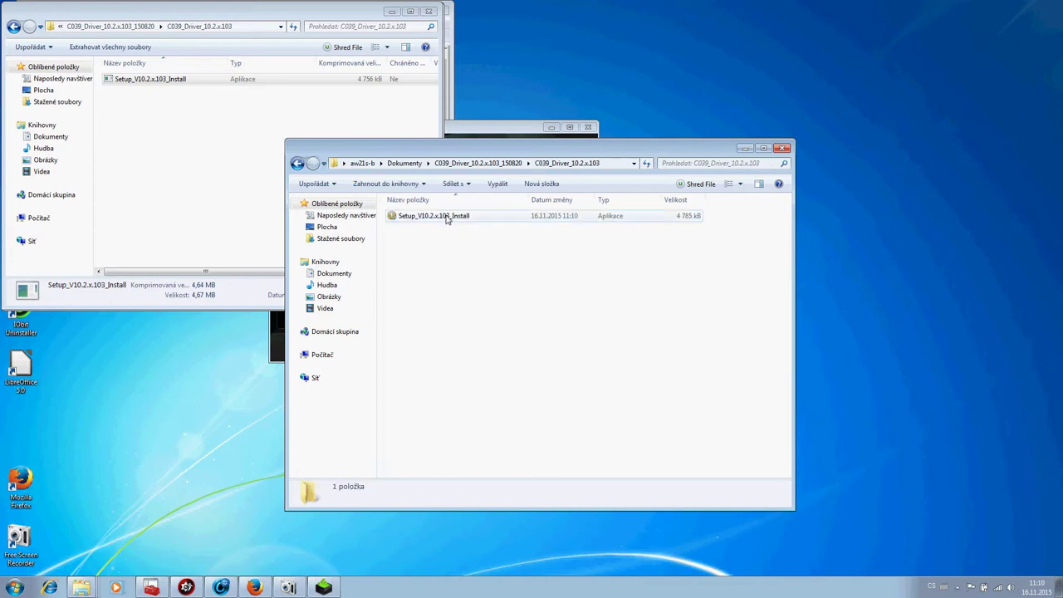
{"action": "left_click", "coordinate": [446, 218]}
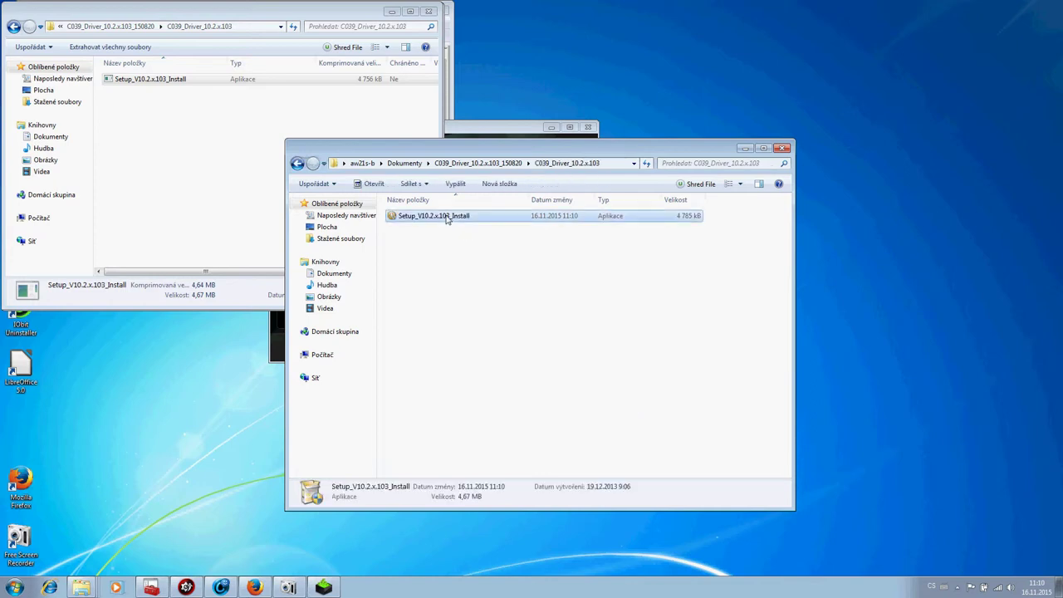
{"action": "double_click", "coordinate": [446, 218]}
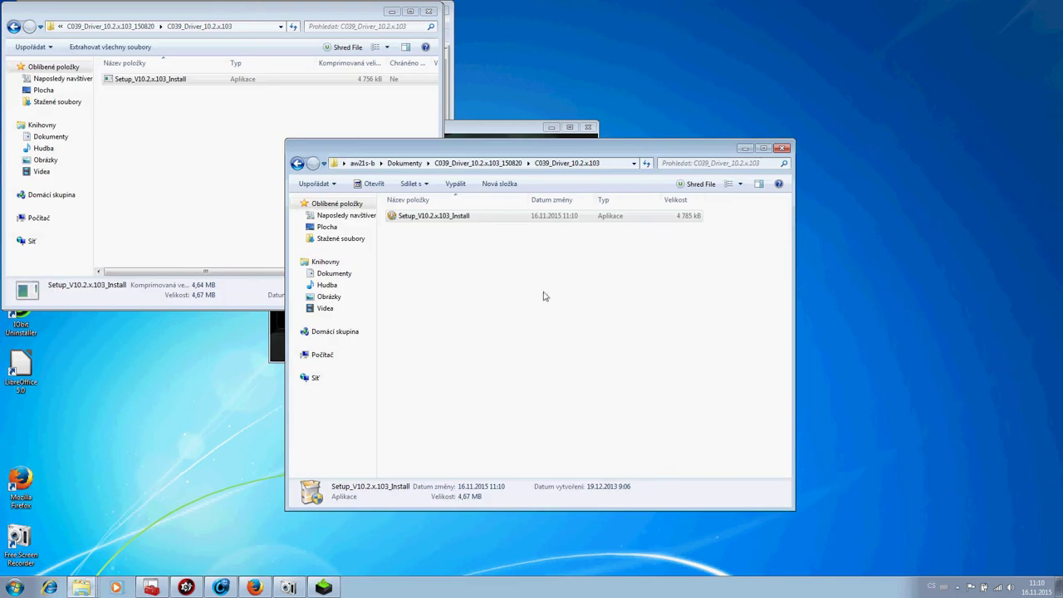
Clear away the archive and browser windows, and install the AVerMedia device software with its publisher always trusted.
{"action": "left_click", "coordinate": [429, 12]}
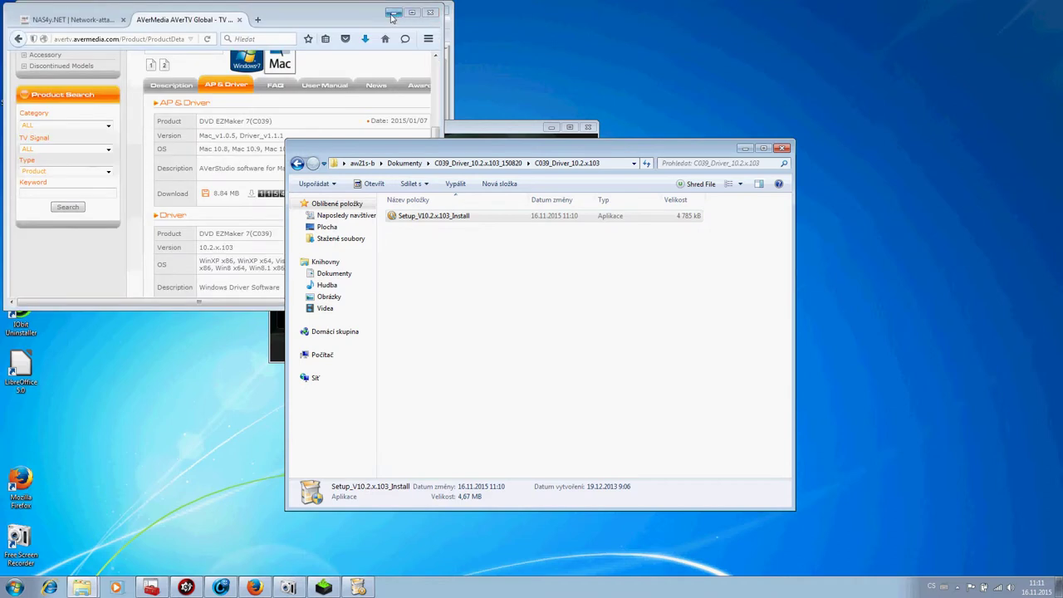
{"action": "left_click", "coordinate": [393, 14]}
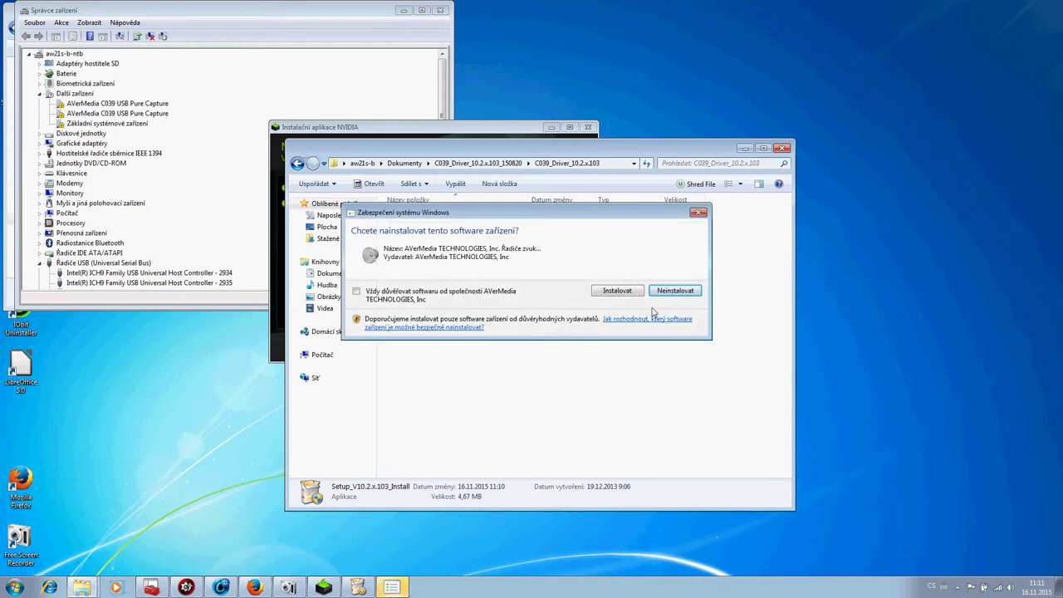
{"action": "left_click", "coordinate": [468, 298]}
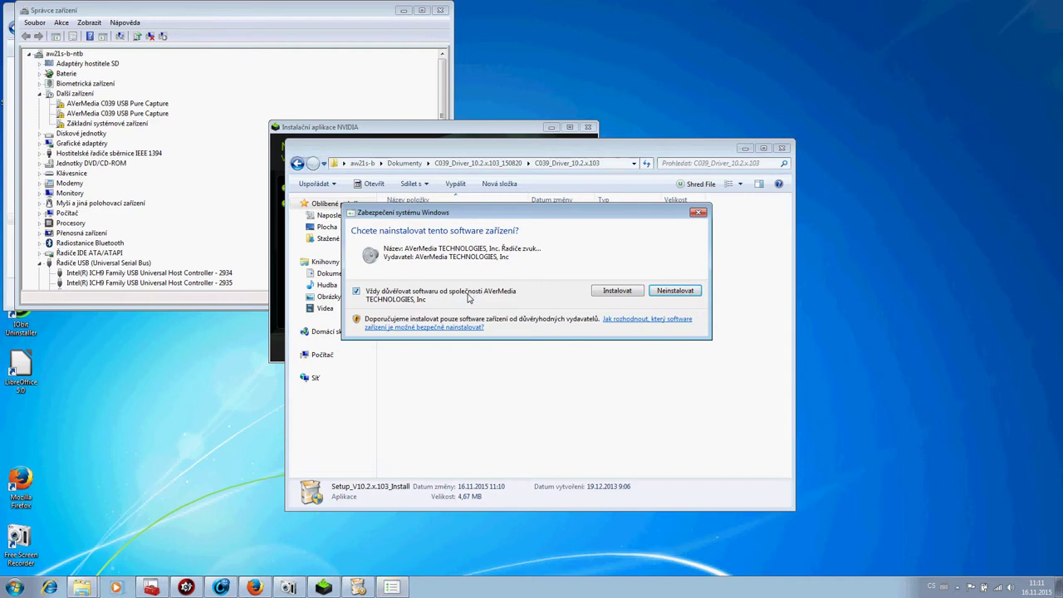
{"action": "left_click", "coordinate": [614, 290]}
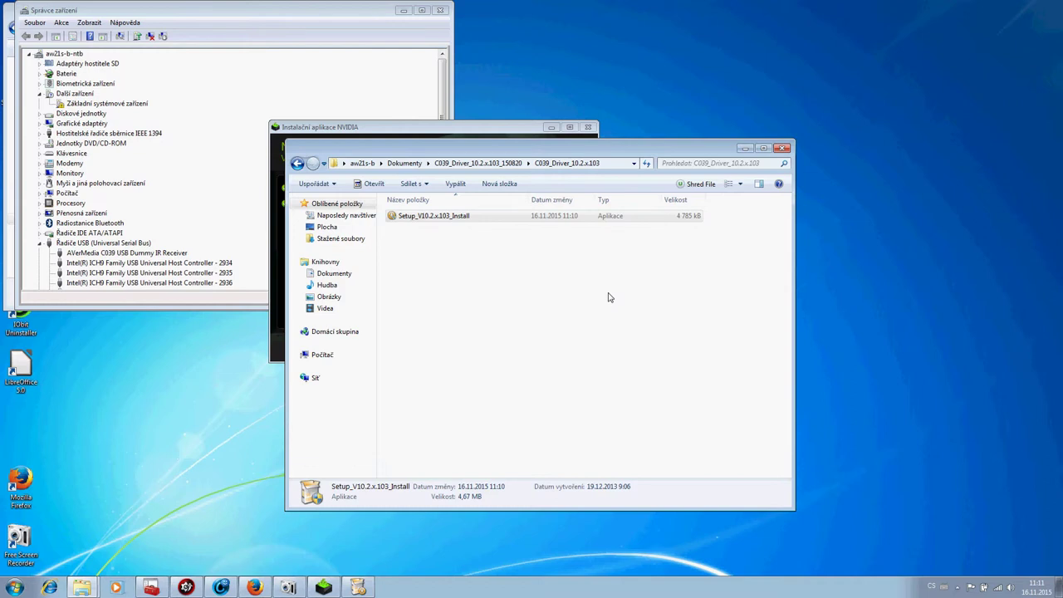
Check the progress of the running NVIDIA GeForce Experience installation.
{"action": "left_click", "coordinate": [357, 587]}
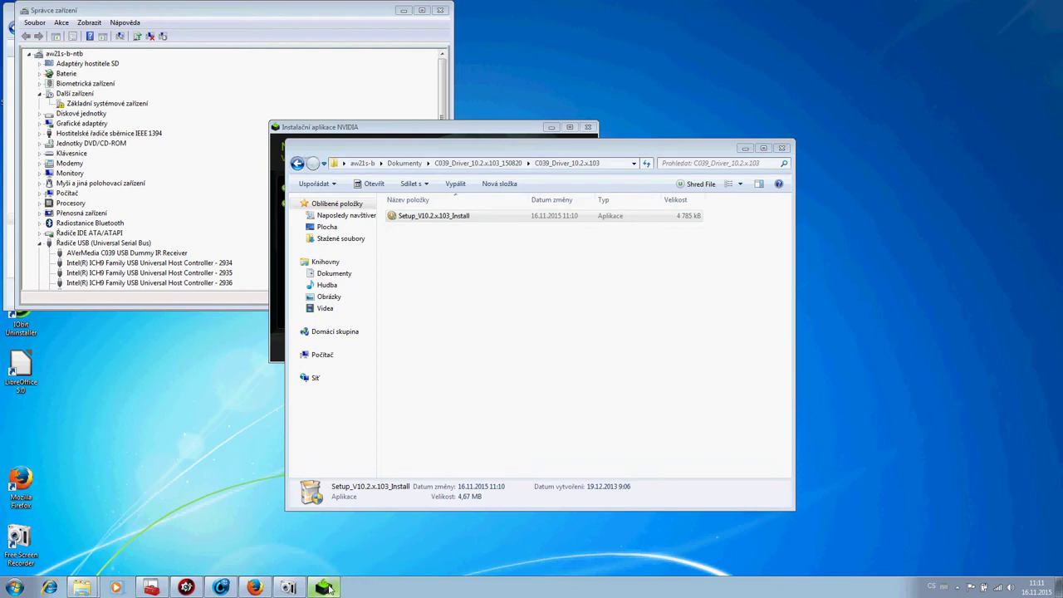
{"action": "left_click", "coordinate": [324, 586]}
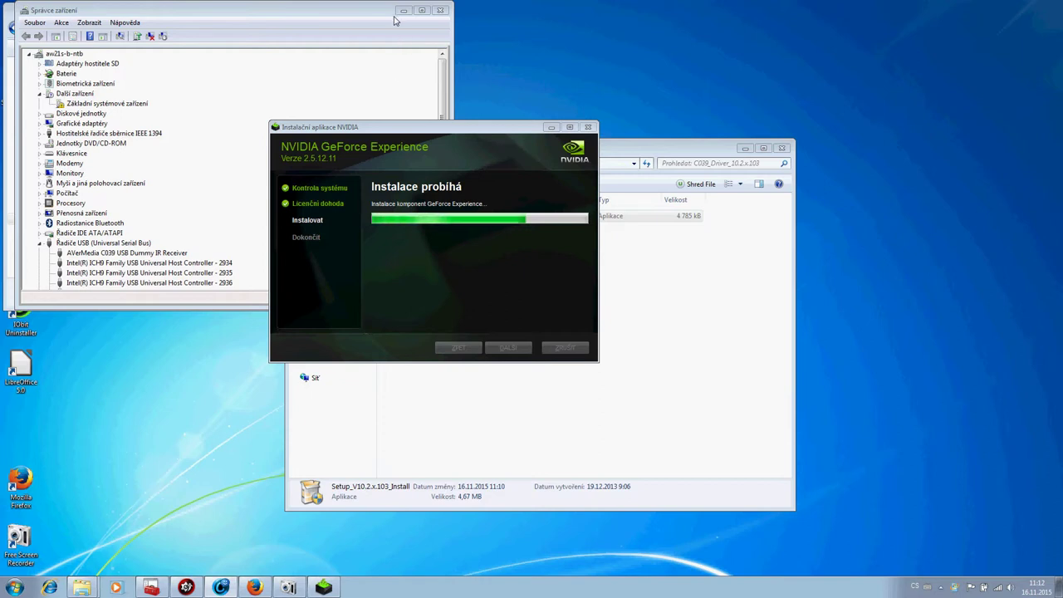
Start an automatic driver software search for Základní systémové zařízení under Další zařízení in Device Manager.
{"action": "double_click", "coordinate": [176, 310]}
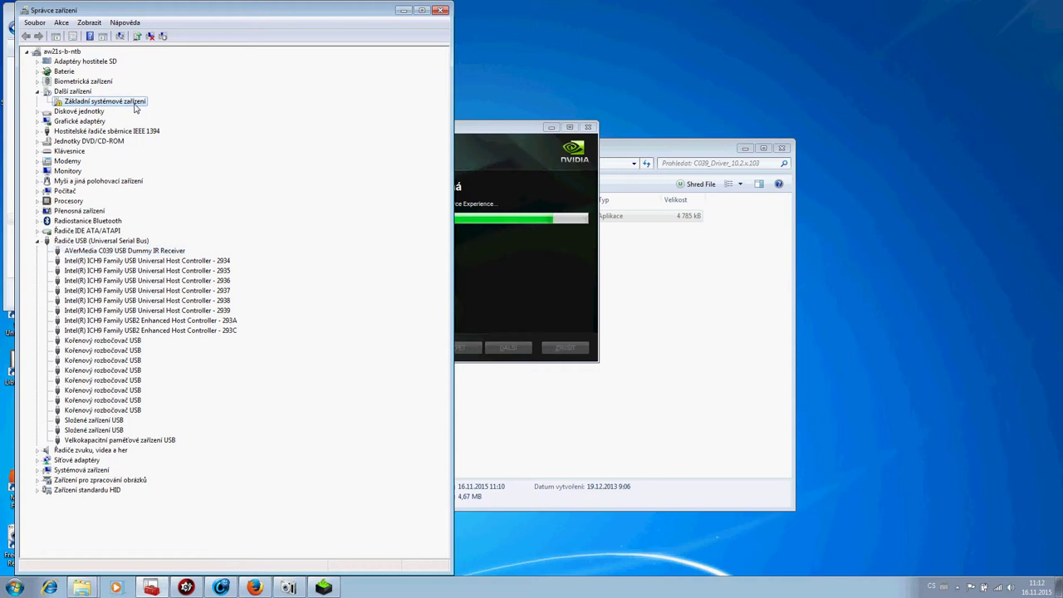
{"action": "double_click", "coordinate": [133, 102]}
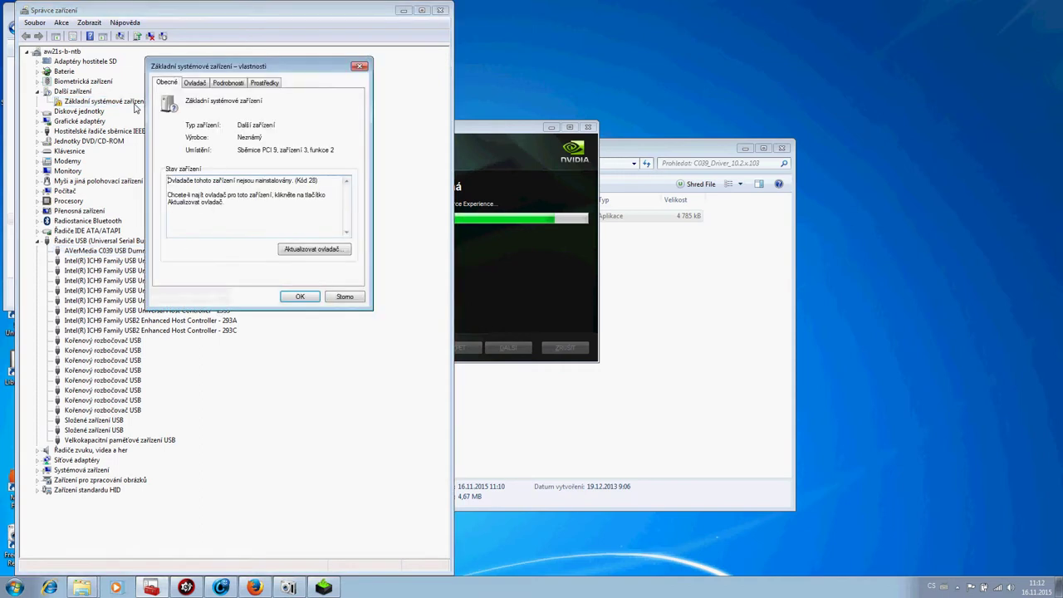
{"action": "left_click", "coordinate": [289, 254]}
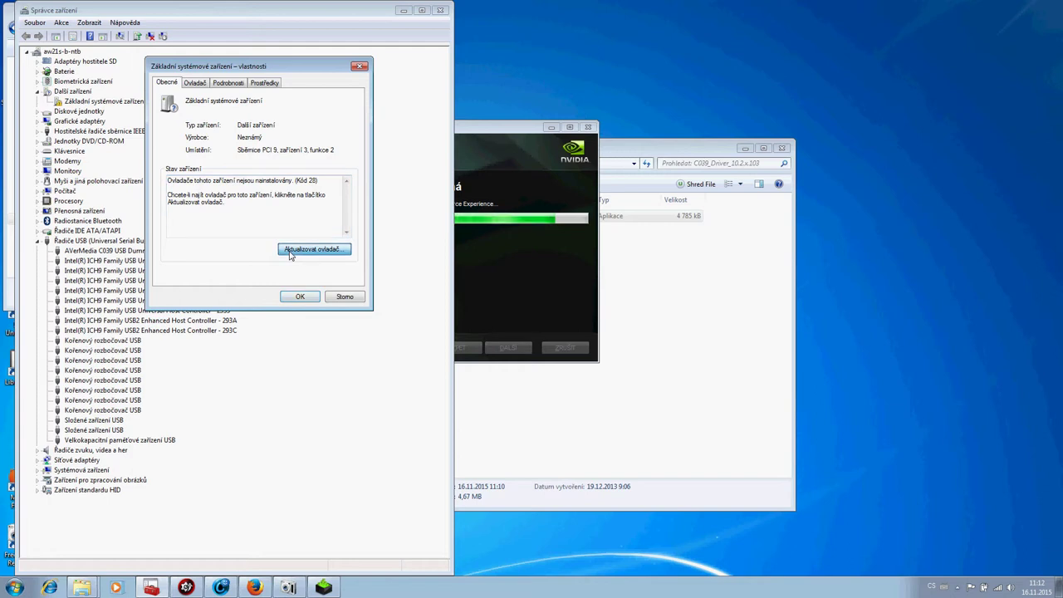
{"action": "left_click", "coordinate": [290, 253]}
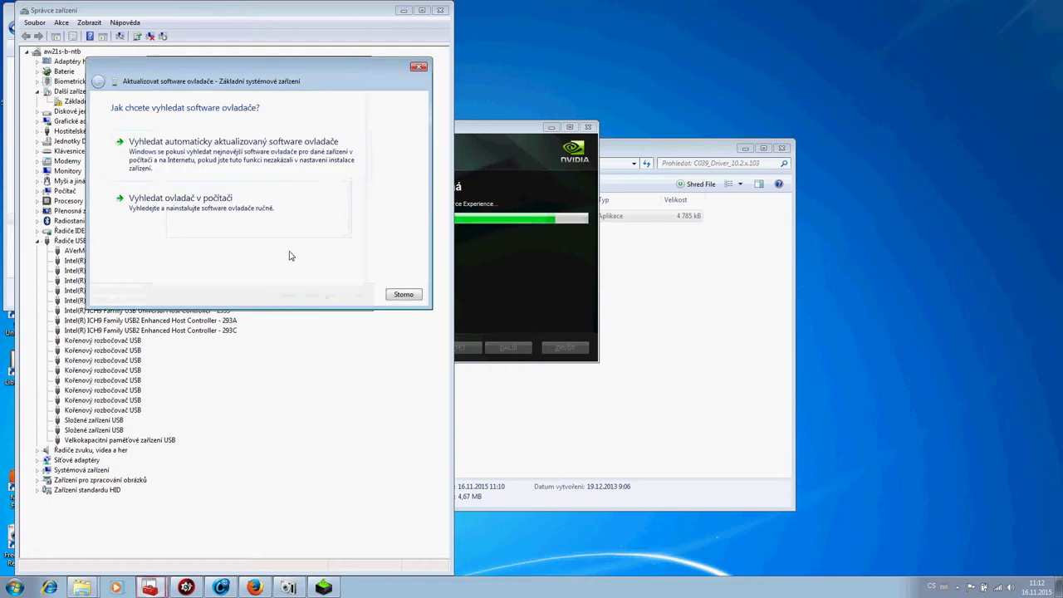
{"action": "left_click", "coordinate": [225, 142]}
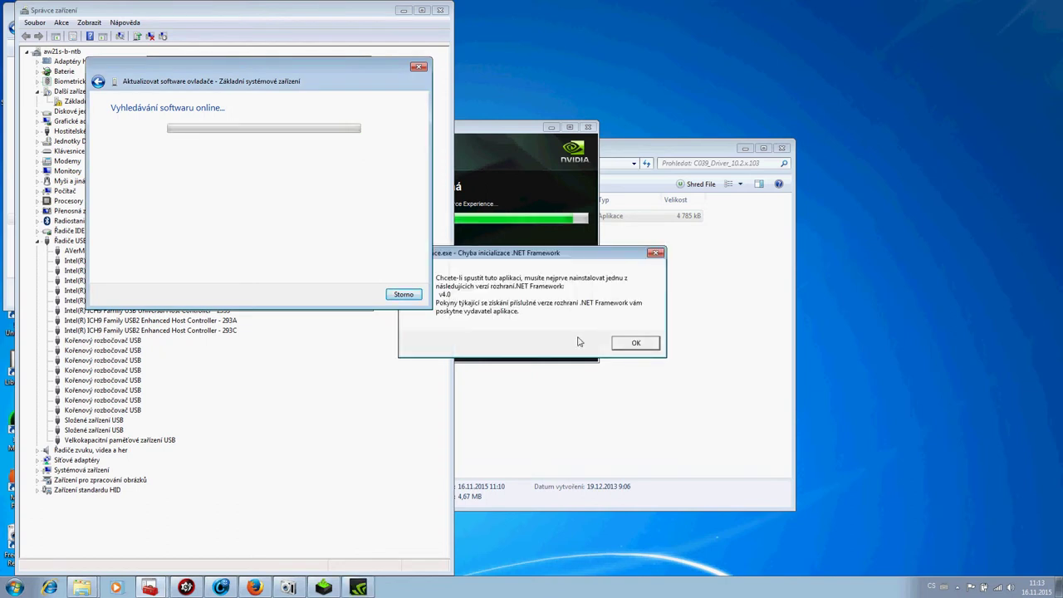
Dismiss the .NET Framework initialization error and bring the NVIDIA installer to the front.
{"action": "left_click", "coordinate": [623, 345]}
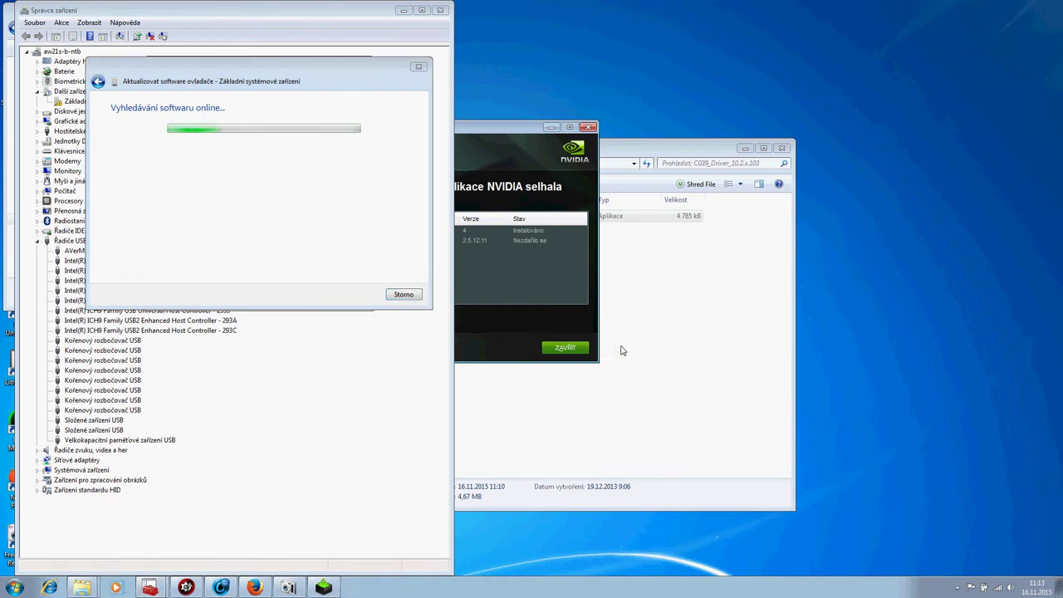
{"action": "left_click", "coordinate": [550, 289]}
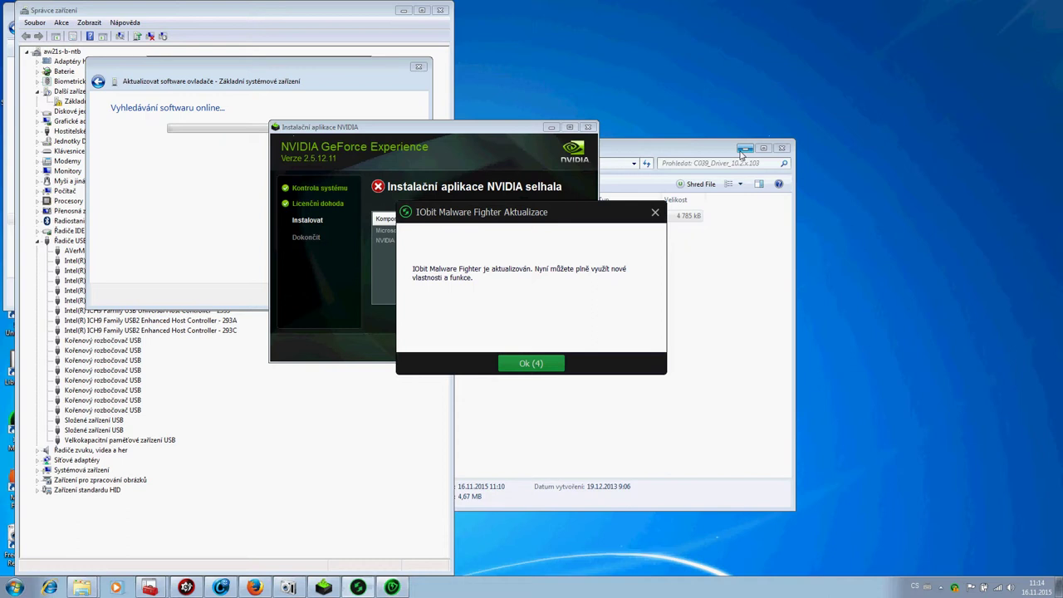
Acknowledge the IObit Malware Fighter update notice, update its database and dismiss the notification.
{"action": "left_click", "coordinate": [531, 364]}
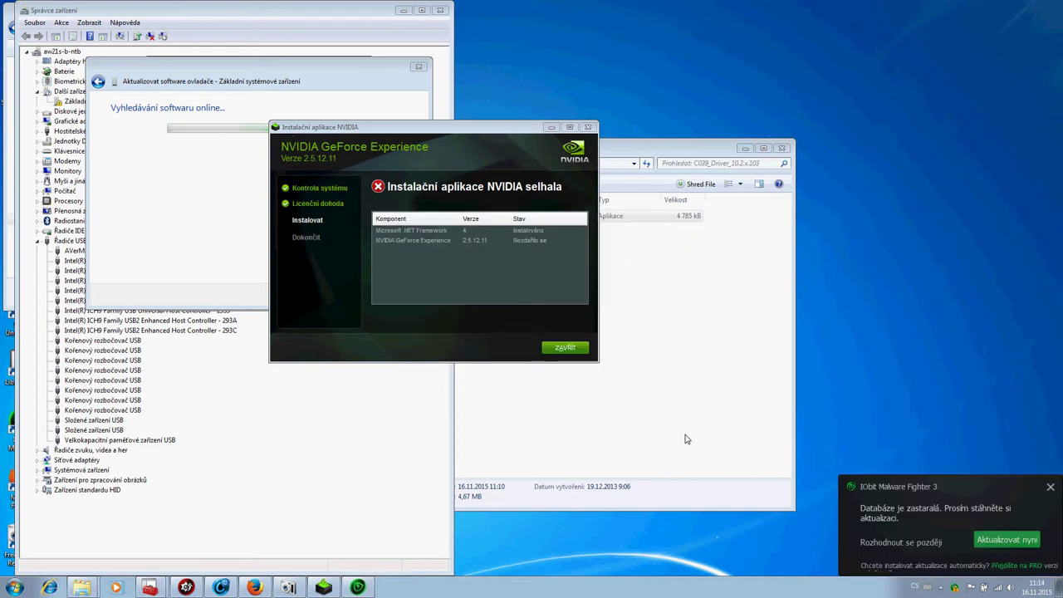
{"action": "left_click", "coordinate": [1006, 541]}
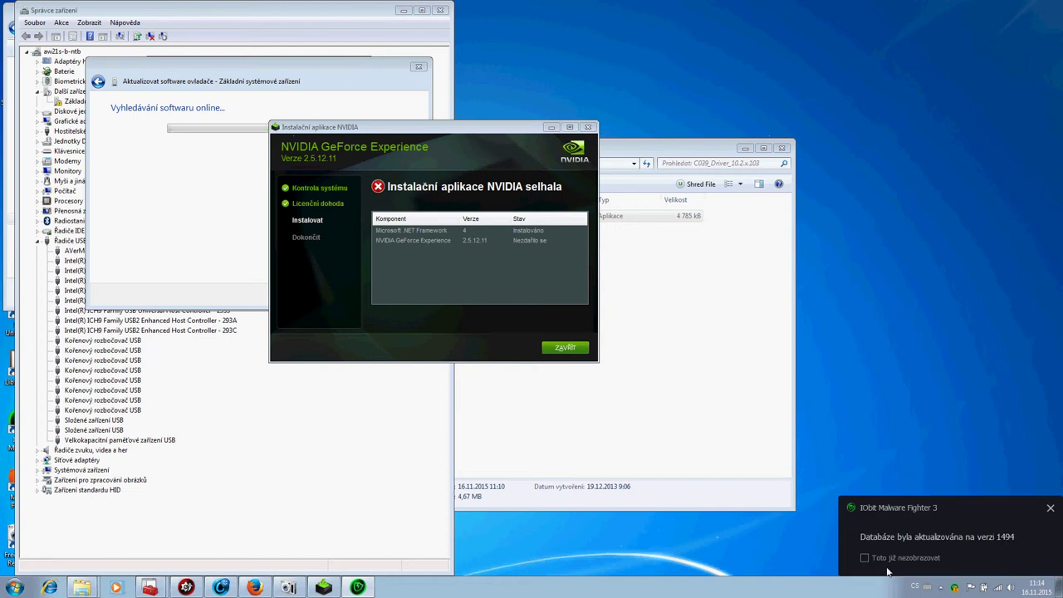
{"action": "left_click", "coordinate": [1049, 508]}
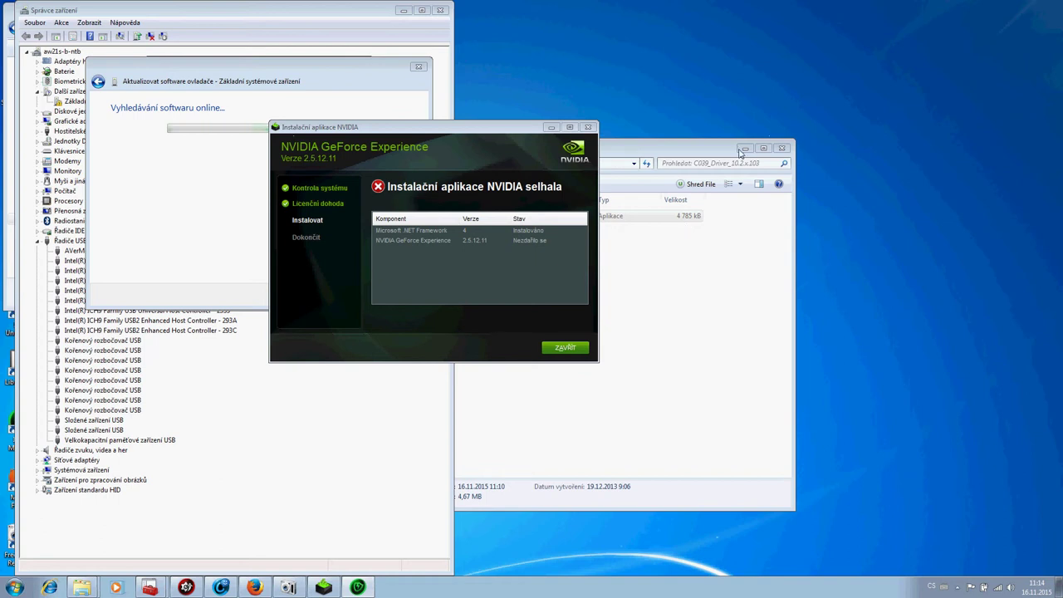
Close the NVIDIA installer and move the driver update window clear of Device Manager.
{"action": "left_click", "coordinate": [564, 347]}
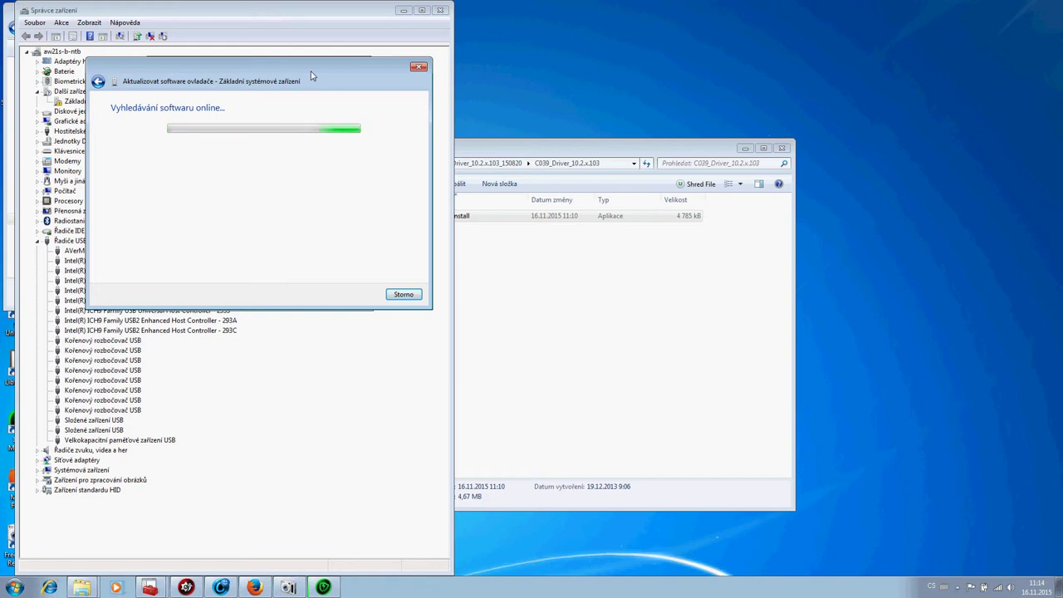
{"action": "left_click_drag", "start_coordinate": [311, 76], "coordinate": [824, 47]}
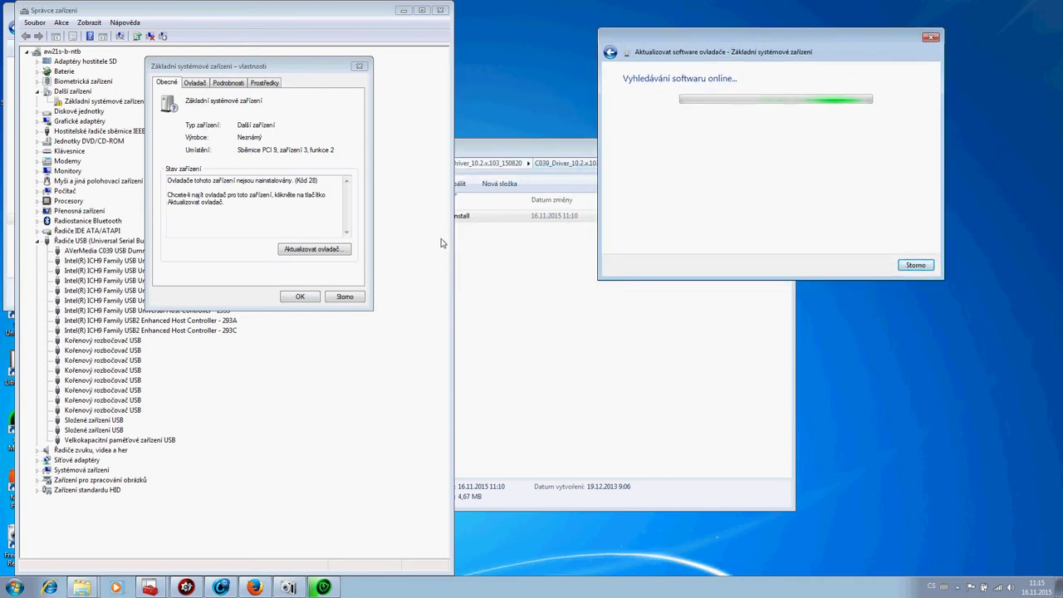
Try to close the device properties and Device Manager while the online driver search is running.
{"action": "left_click", "coordinate": [306, 253]}
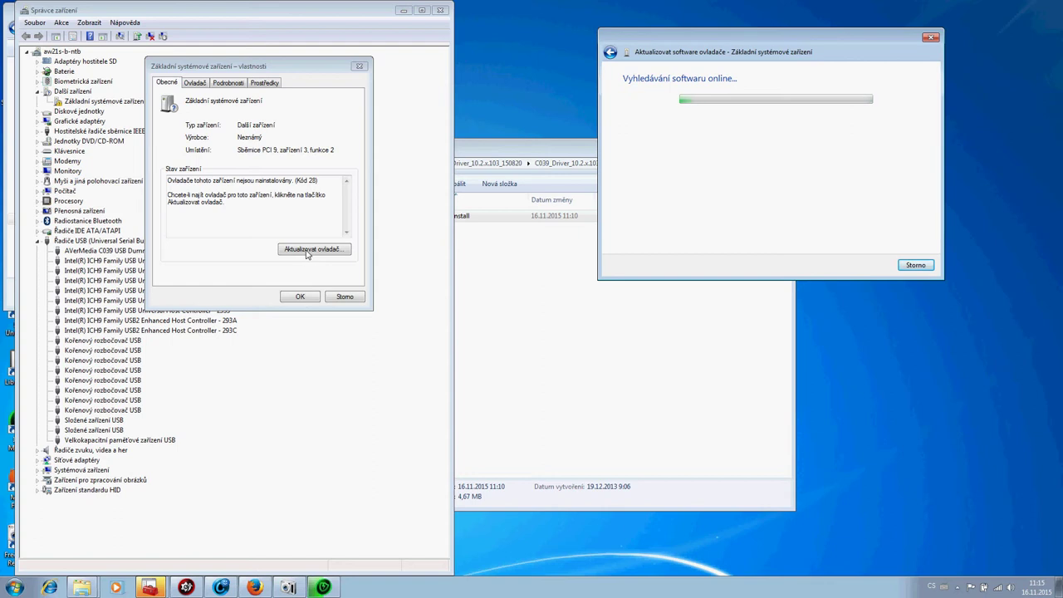
{"action": "left_click", "coordinate": [299, 302]}
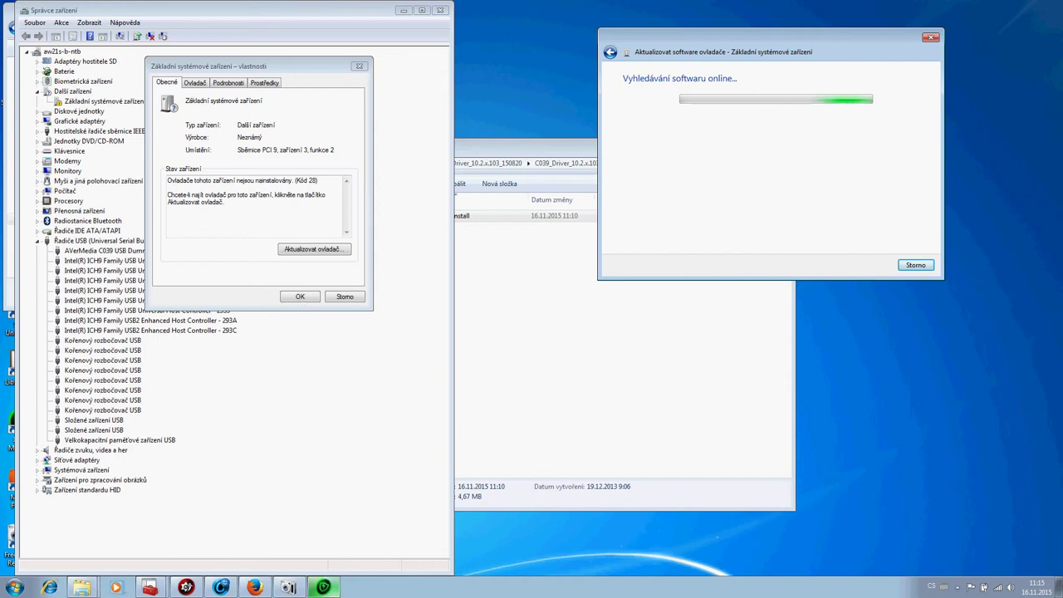
{"action": "left_click", "coordinate": [223, 587]}
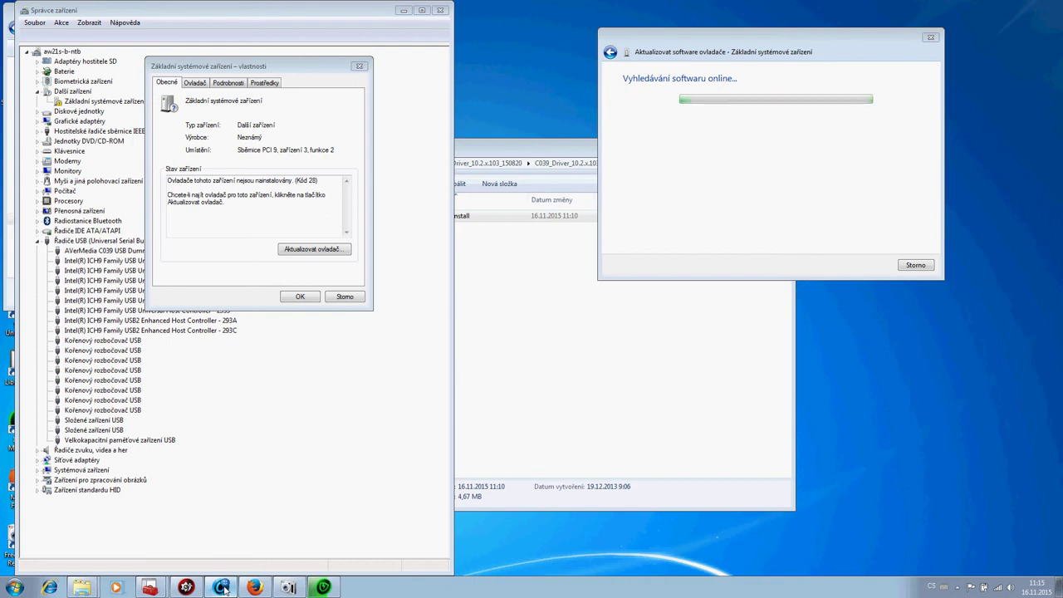
{"action": "left_click", "coordinate": [435, 19]}
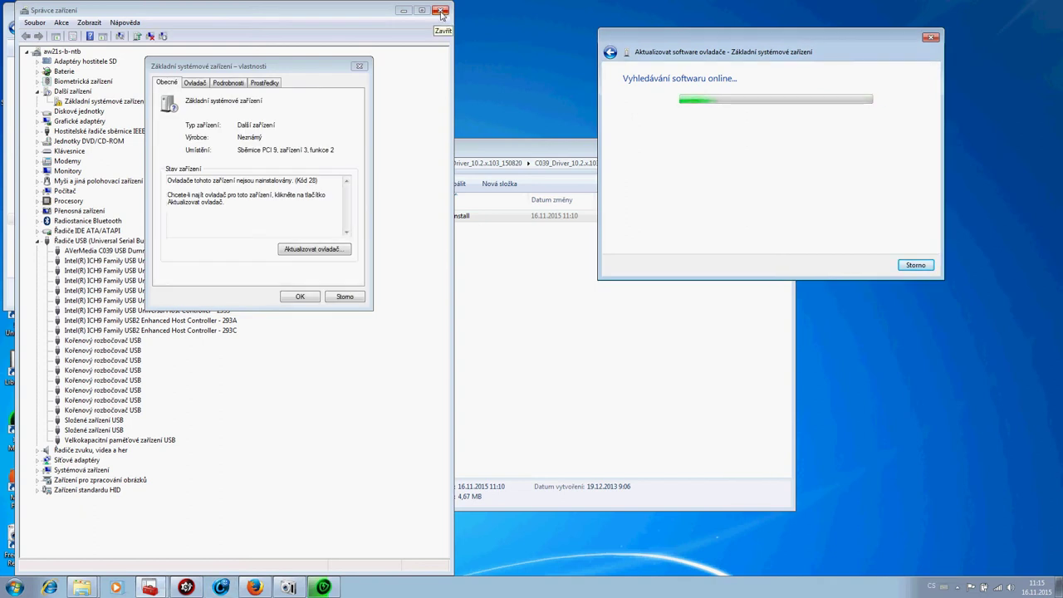
{"action": "left_click", "coordinate": [441, 12]}
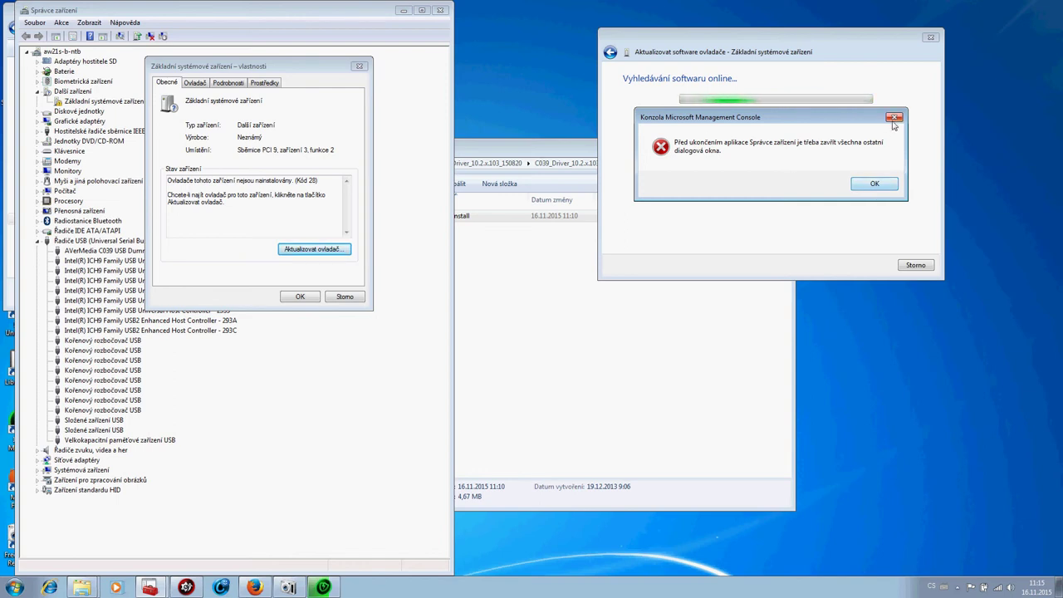
{"action": "left_click", "coordinate": [873, 188]}
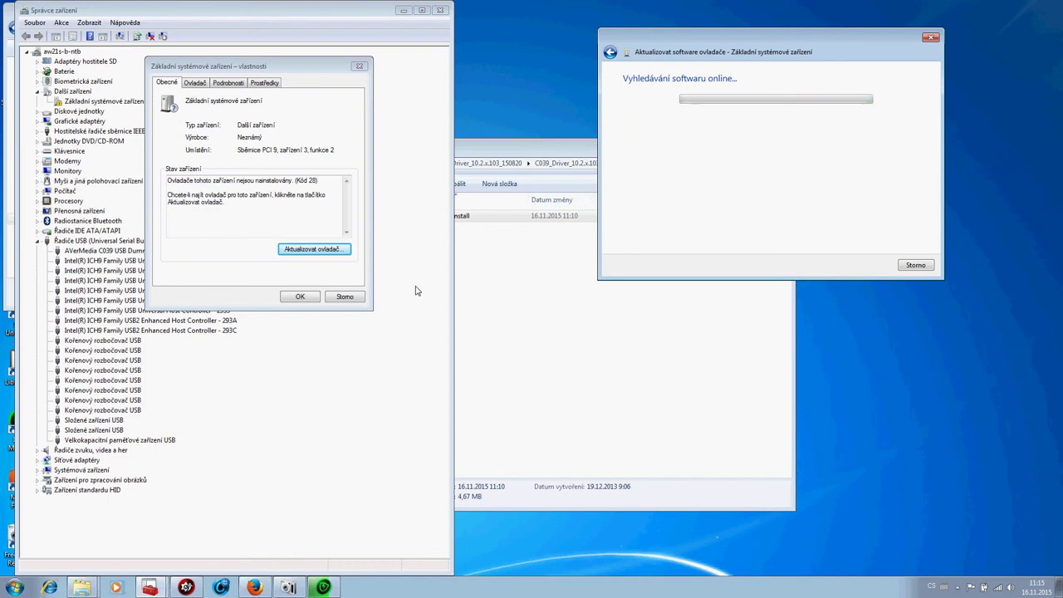
Copy the C039_Driver_10.2.x.103 folder found inside Dokumenty\C039_Driver_10.2.x.103_150820.
{"action": "left_click", "coordinate": [544, 340]}
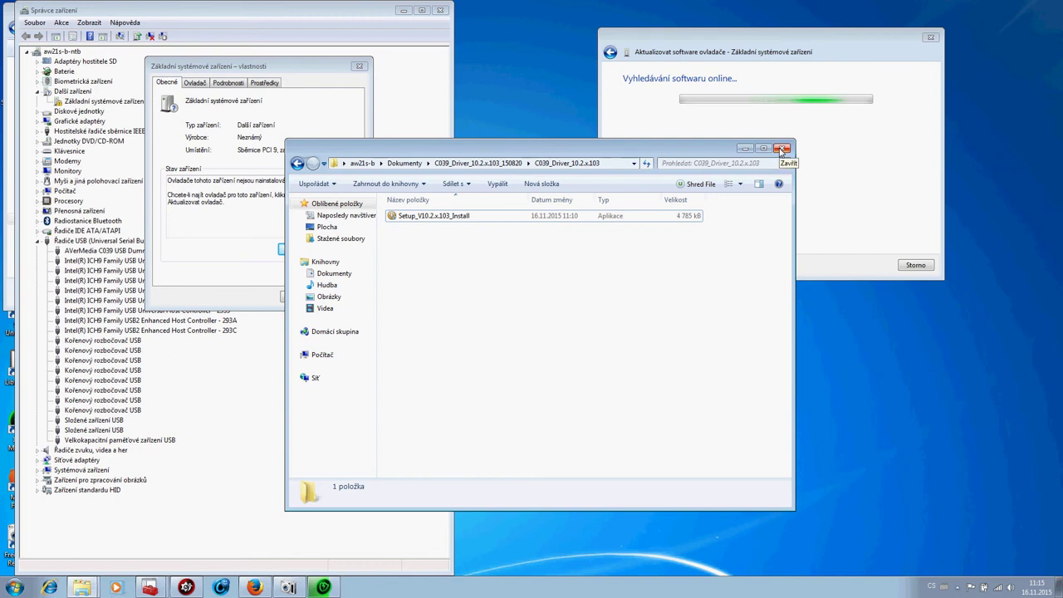
{"action": "left_click", "coordinate": [400, 165]}
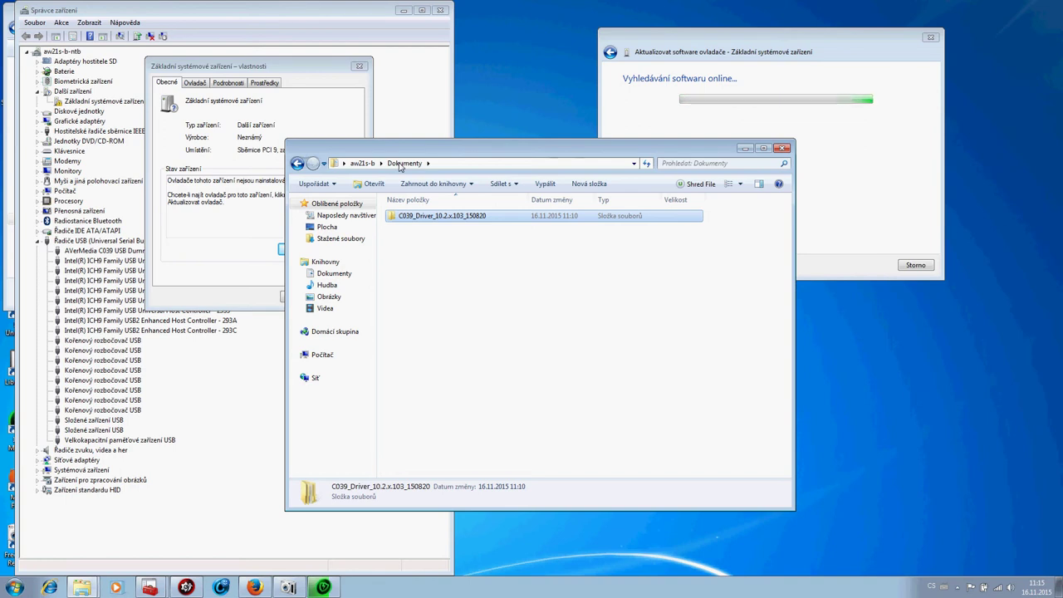
{"action": "double_click", "coordinate": [416, 217]}
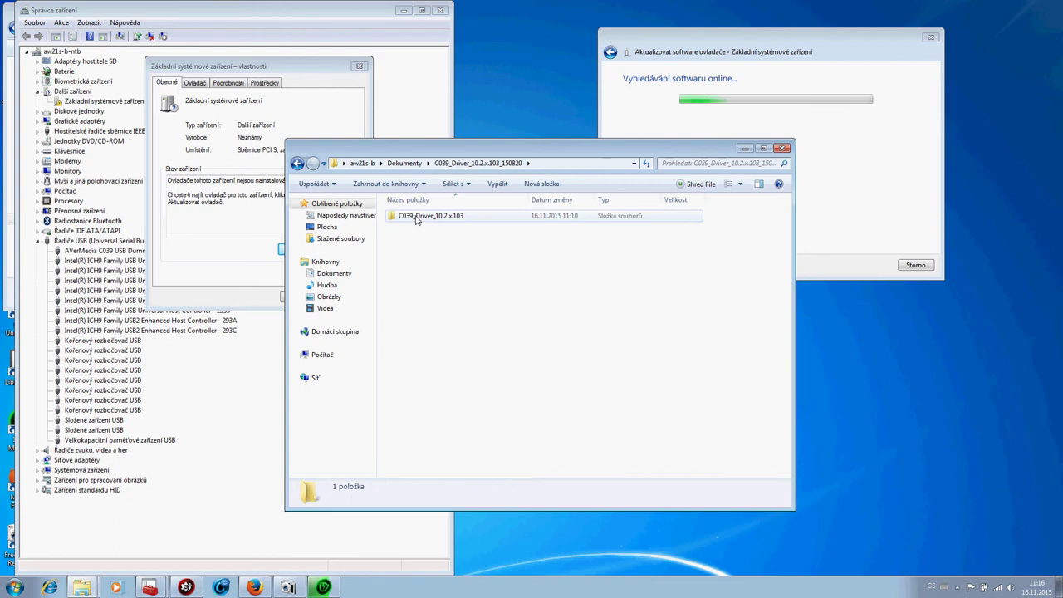
{"action": "left_click", "coordinate": [417, 219]}
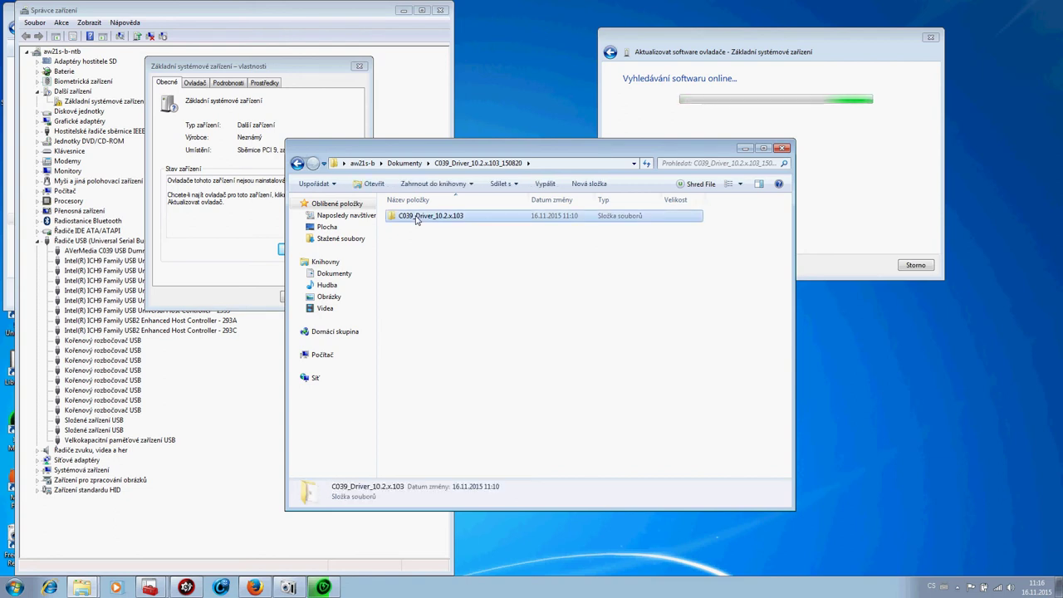
Open the _2015-aktualné folder inside _install on local disk G:.
{"action": "left_click", "coordinate": [324, 356]}
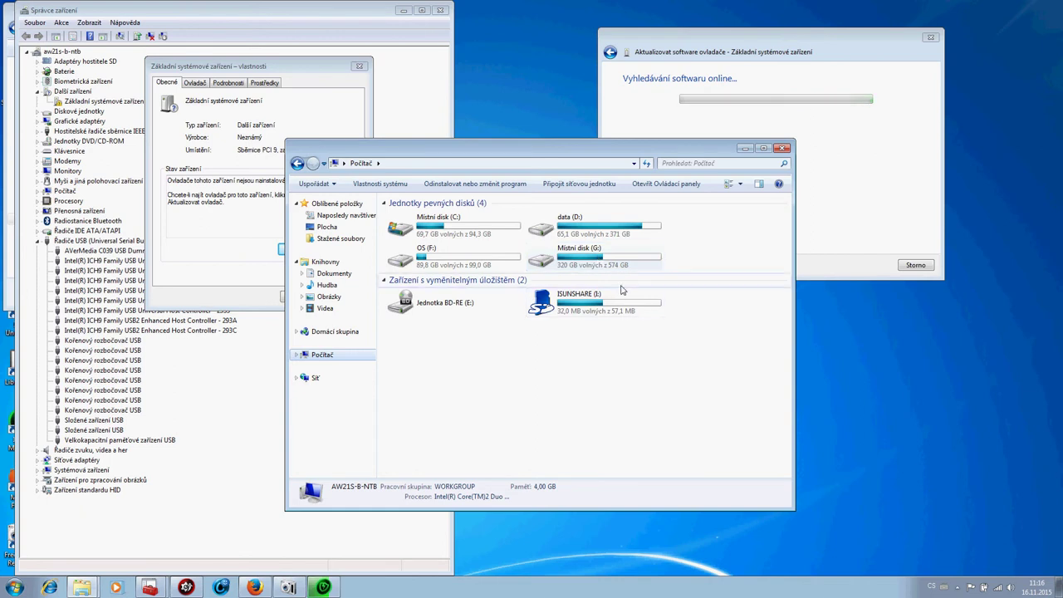
{"action": "left_click", "coordinate": [601, 261]}
{"action": "double_click", "coordinate": [600, 261]}
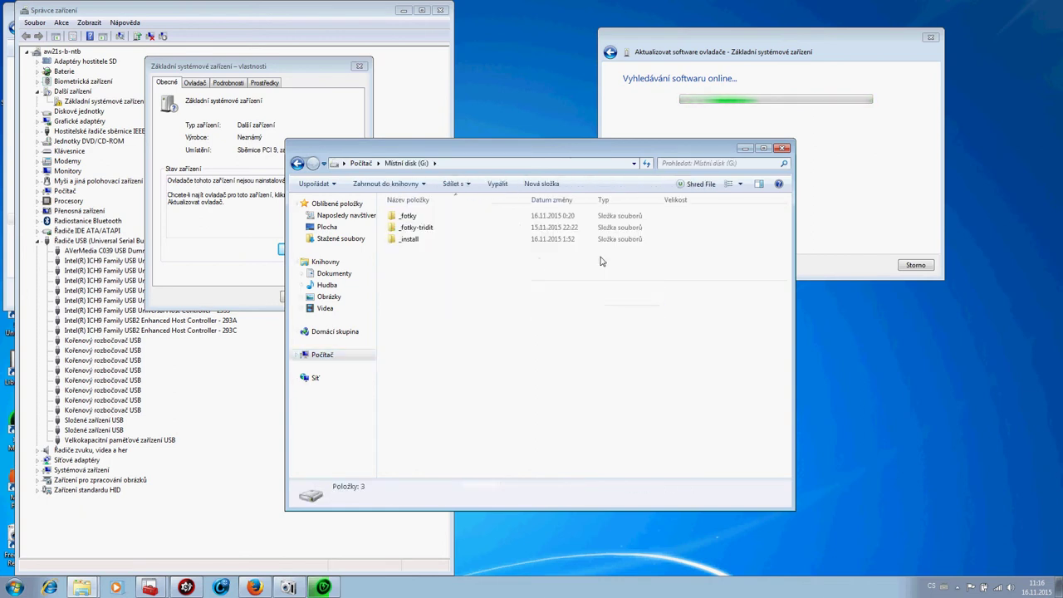
{"action": "double_click", "coordinate": [410, 239]}
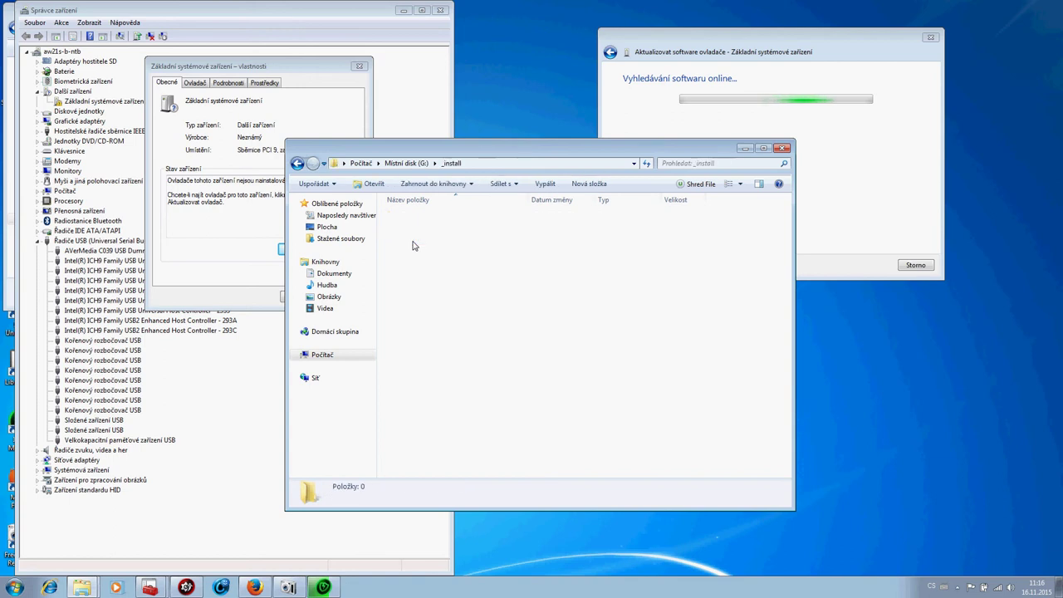
{"action": "left_click", "coordinate": [434, 217]}
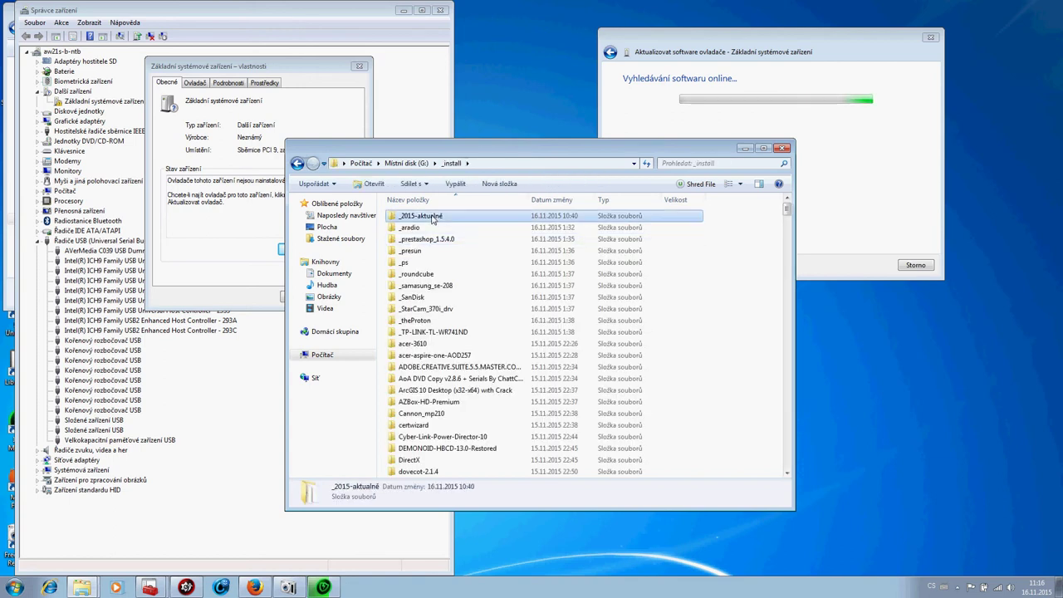
{"action": "double_click", "coordinate": [432, 218]}
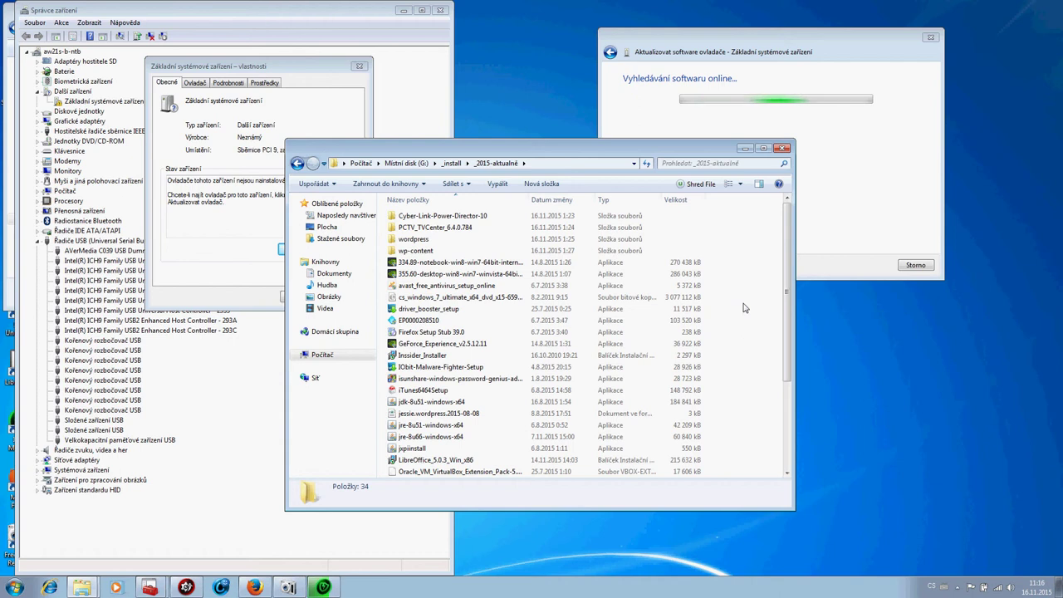
Paste the copied C039 driver folder into the Cyber-Link-Power-Director-10 folder.
{"action": "right_click", "coordinate": [743, 308]}
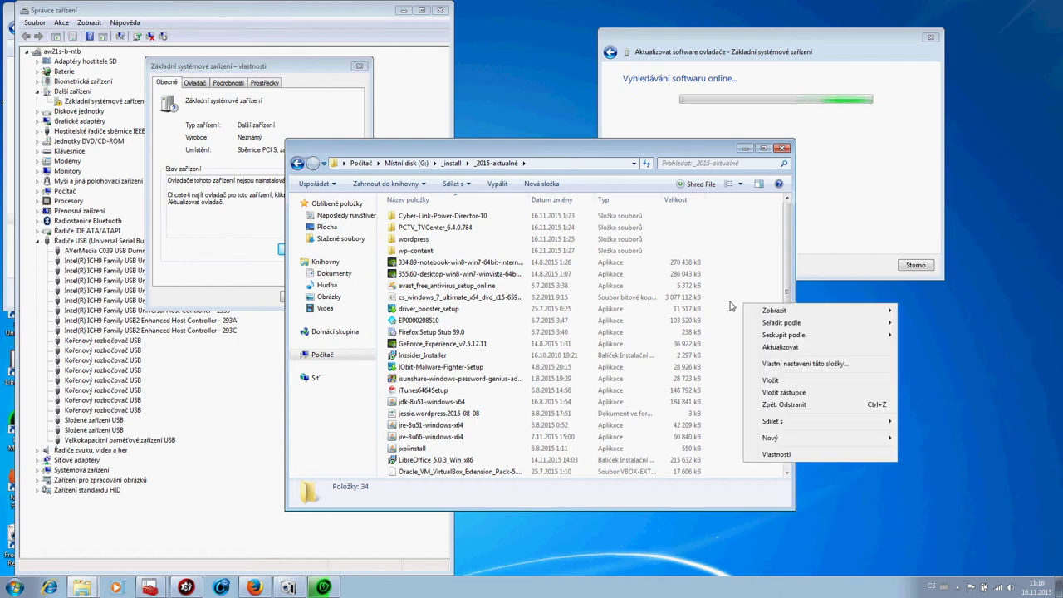
{"action": "left_click", "coordinate": [470, 218]}
{"action": "double_click", "coordinate": [471, 218]}
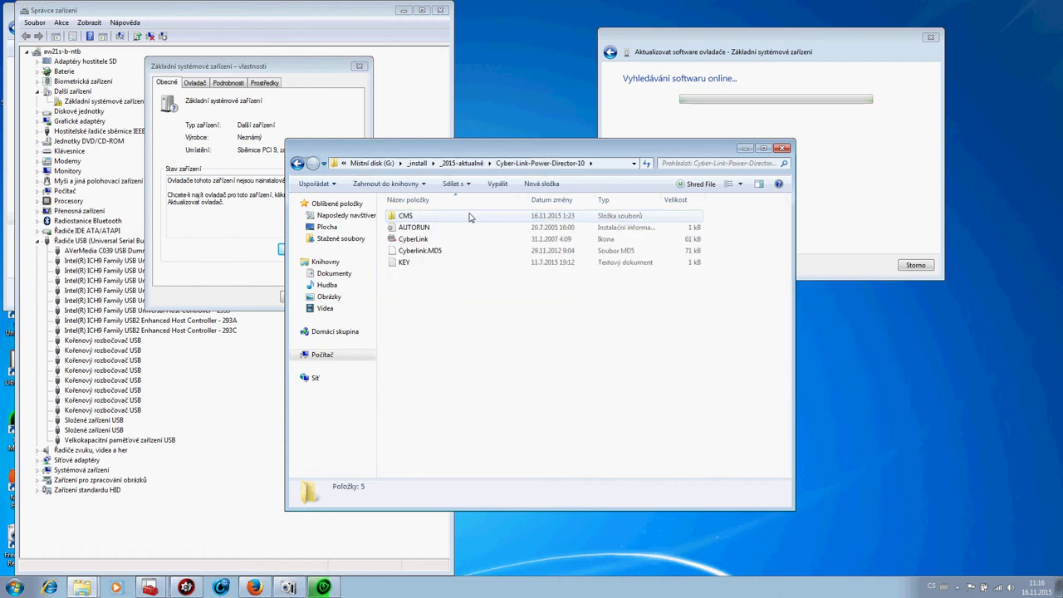
{"action": "right_click", "coordinate": [587, 365]}
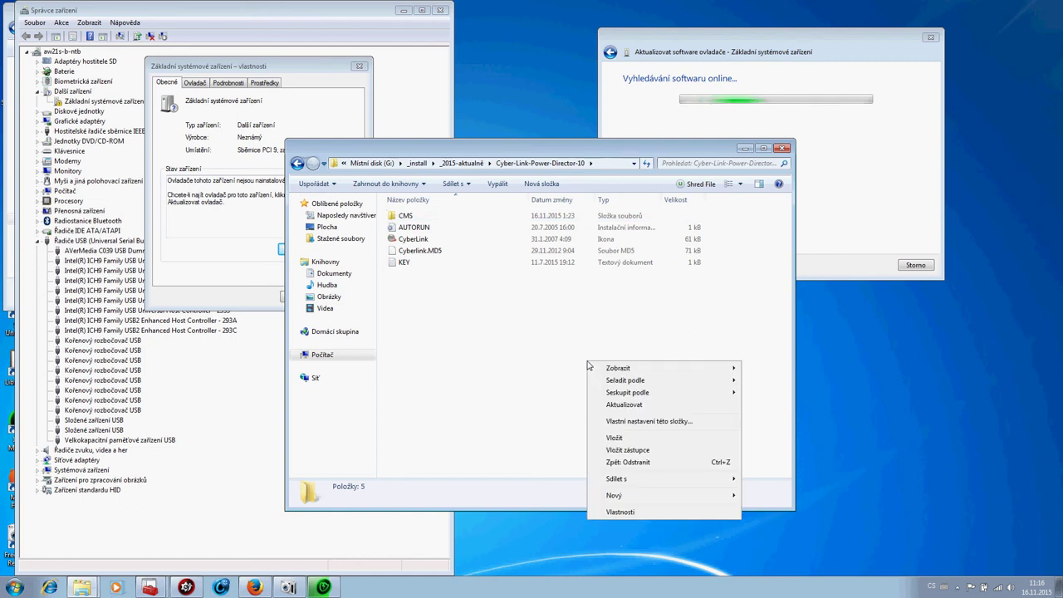
{"action": "left_click", "coordinate": [618, 440]}
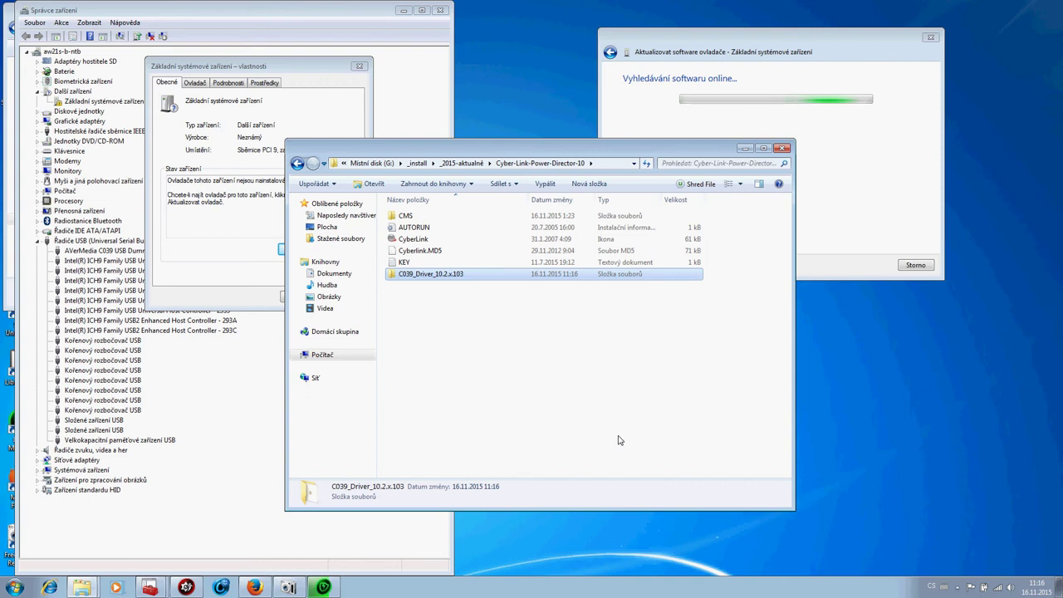
Close the file browser window and dismiss the driver software installation notice about the composite USB device.
{"action": "left_click", "coordinate": [782, 149]}
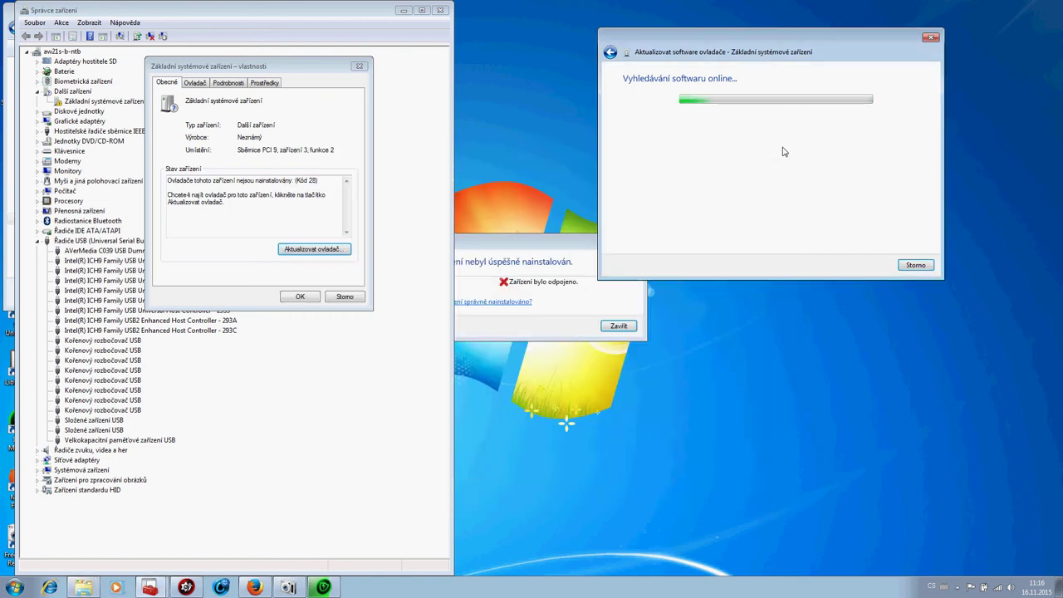
{"action": "left_click", "coordinate": [570, 312]}
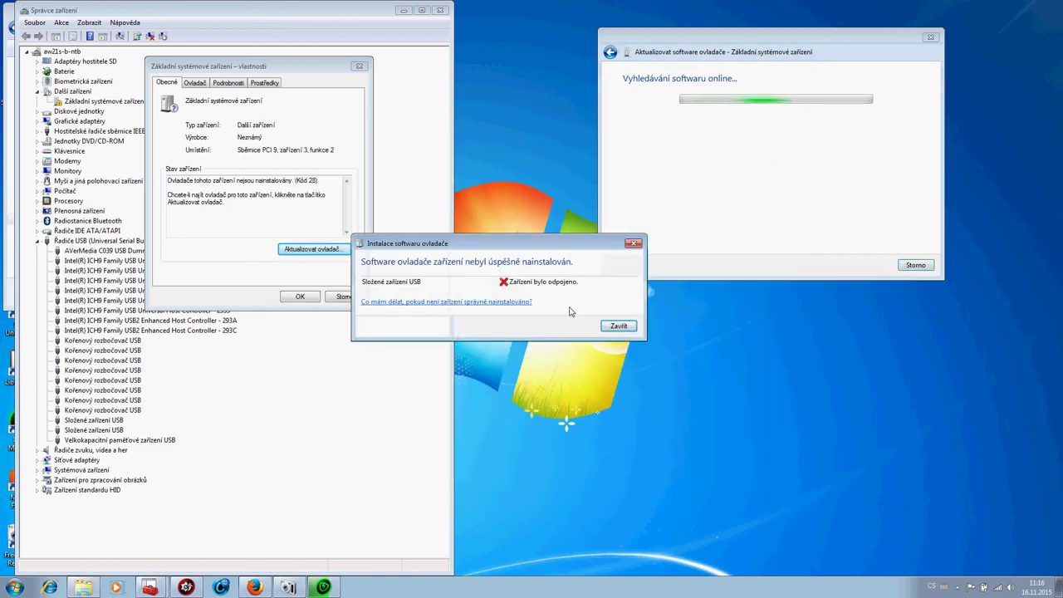
{"action": "left_click", "coordinate": [617, 326]}
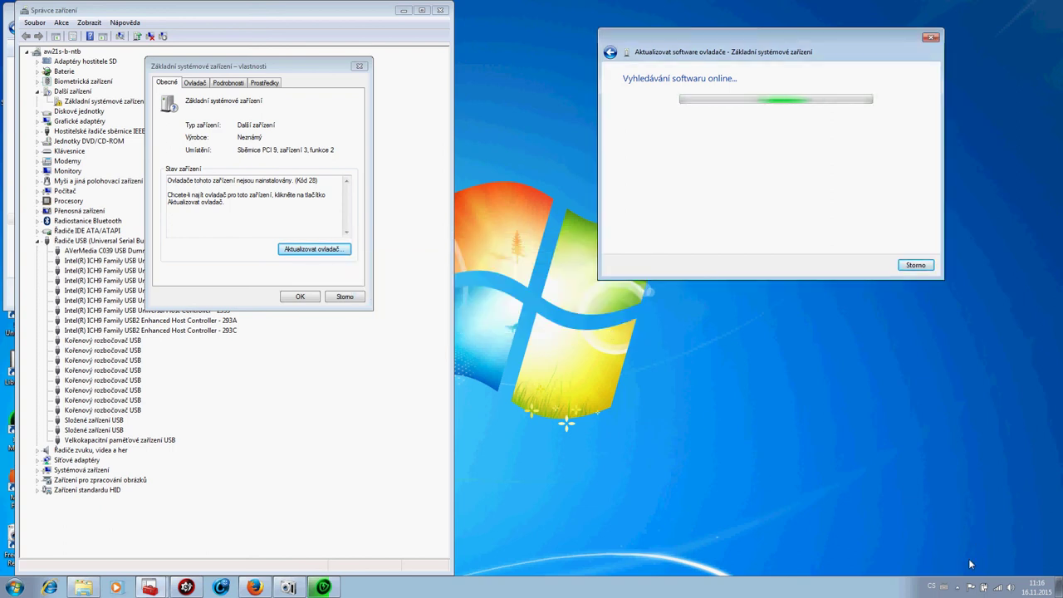
{"action": "left_click", "coordinate": [957, 588]}
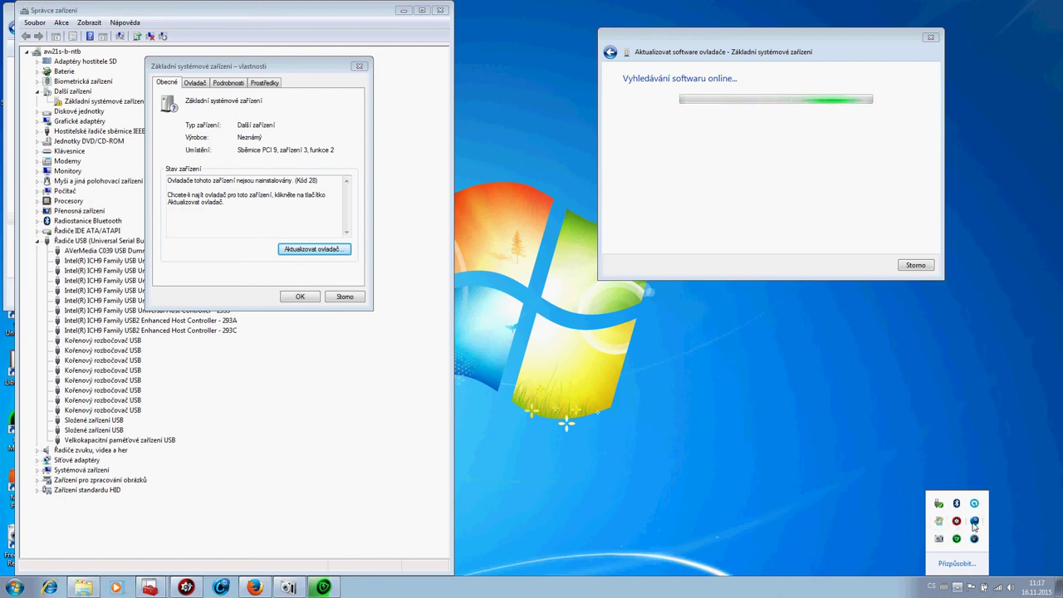
{"action": "mouse_move", "coordinate": [974, 522]}
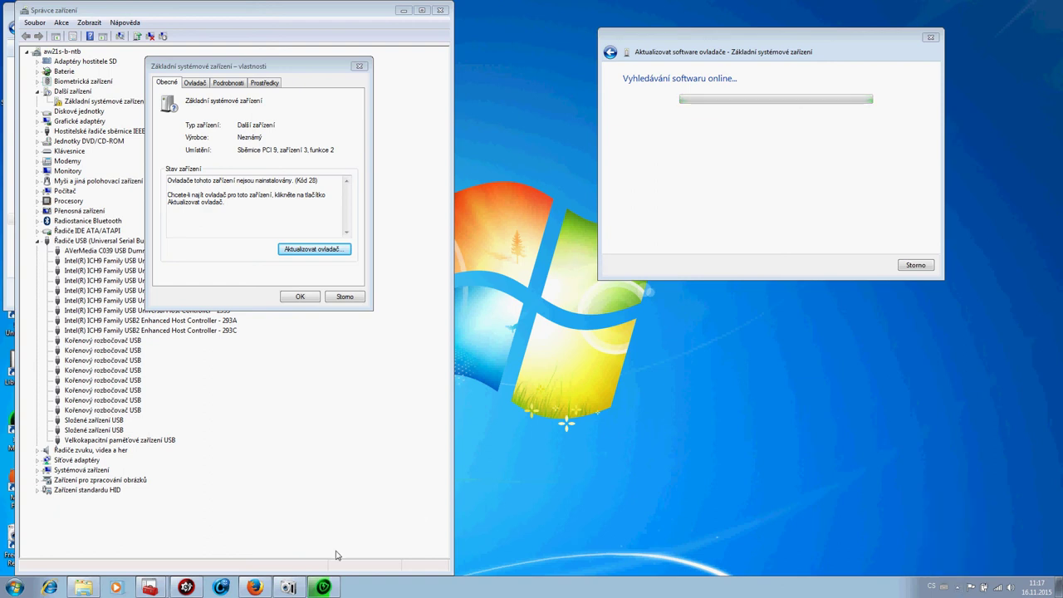
{"action": "left_click", "coordinate": [289, 588]}
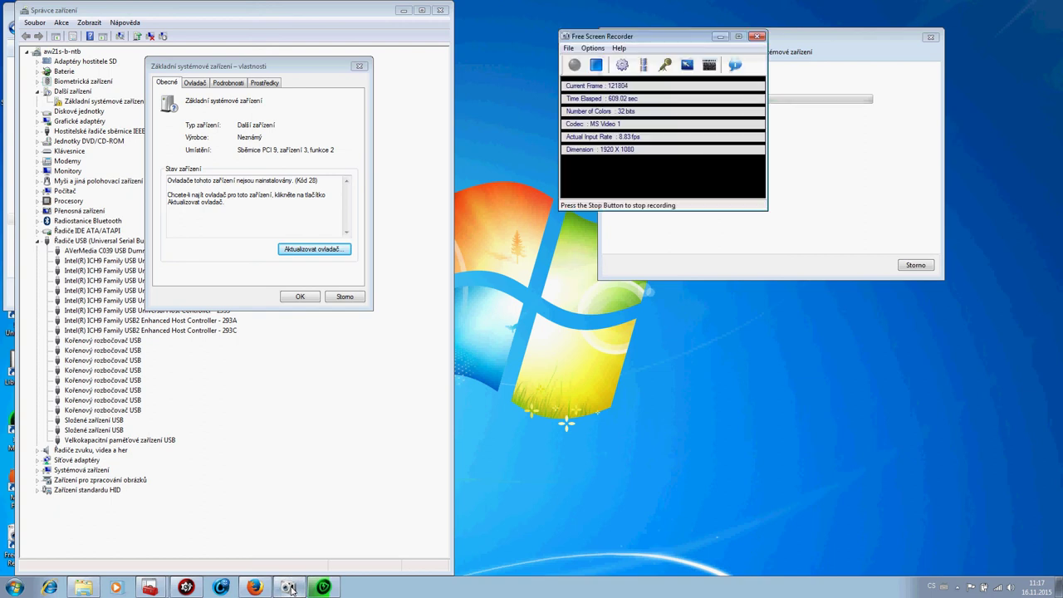